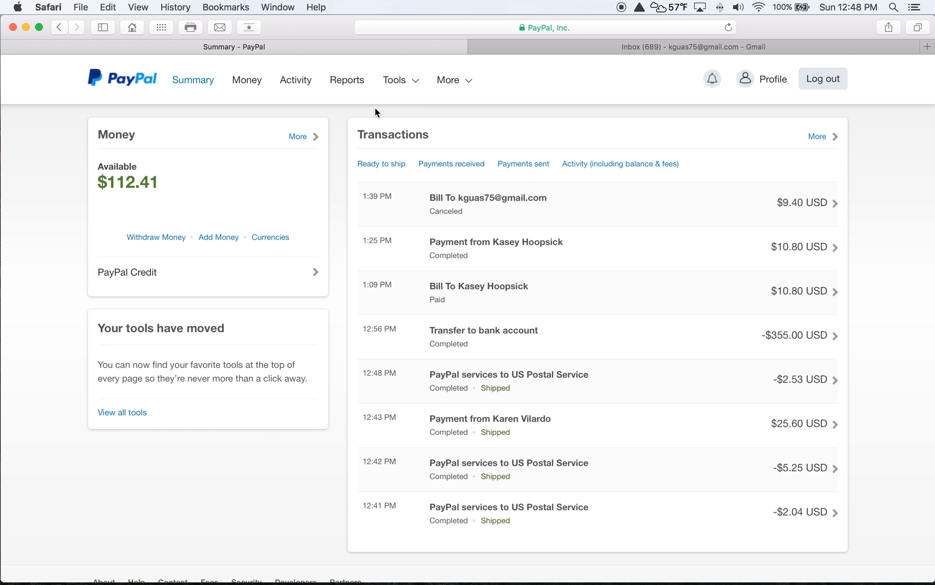
# Step: Open the invoicing tool and start a new invoice
pyautogui.moveTo(396, 85)
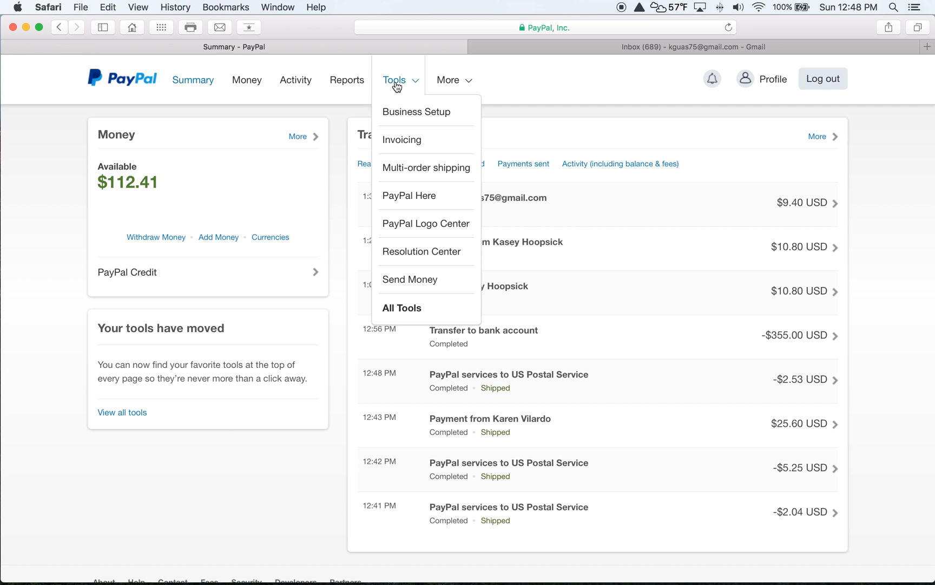
pyautogui.click(402, 139)
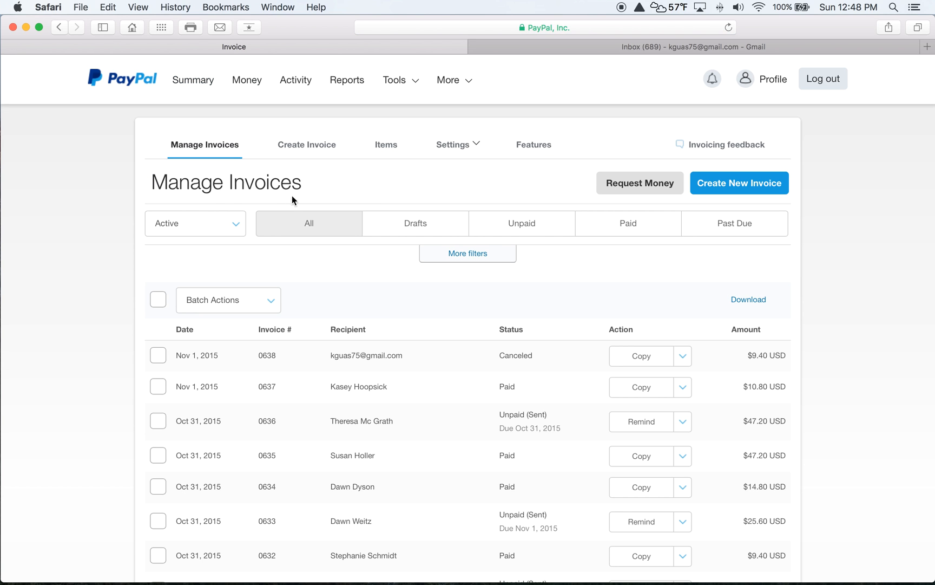
pyautogui.click(722, 185)
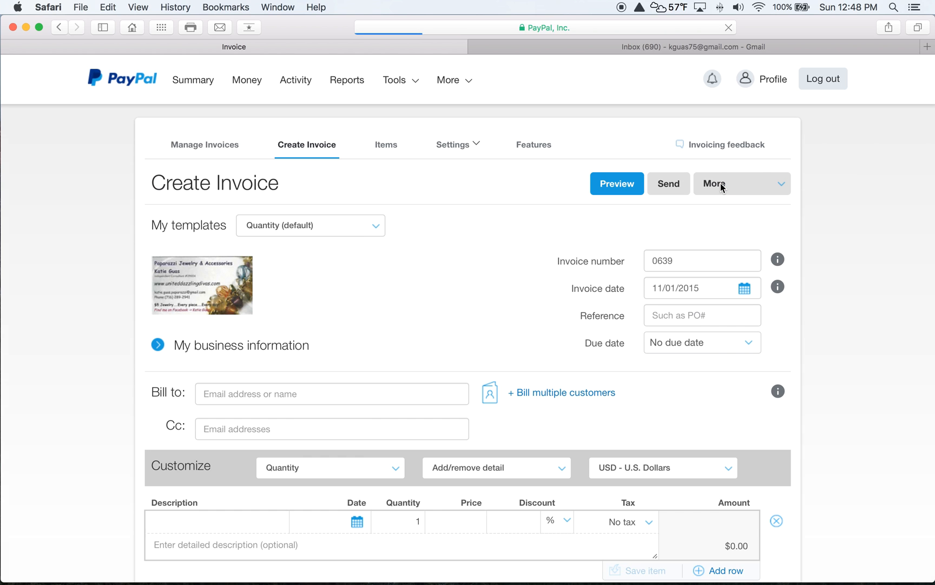
# Step: Set the invoice to be due on a specified date, 11/02/2015
pyautogui.scroll(-3, 401, 313)
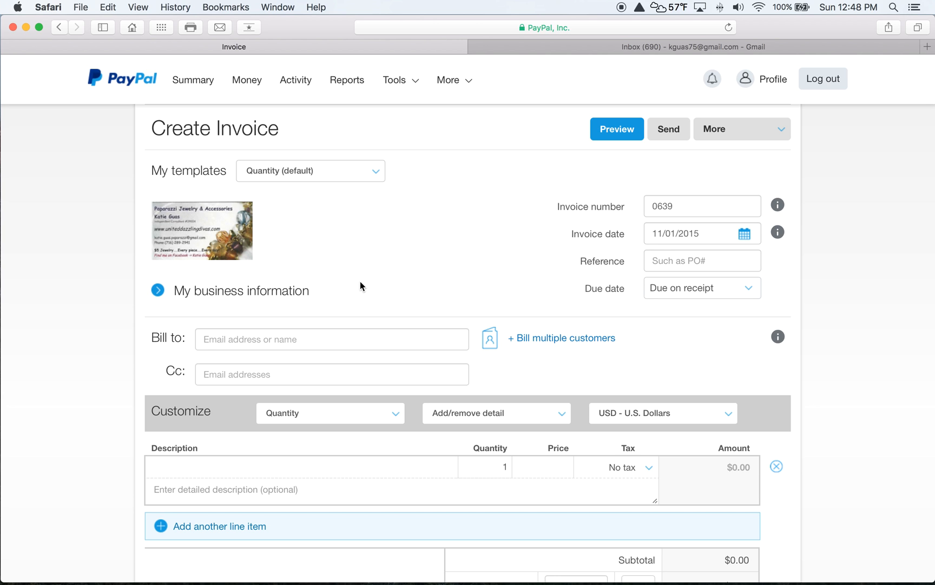
pyautogui.scroll(-1, 589, 306)
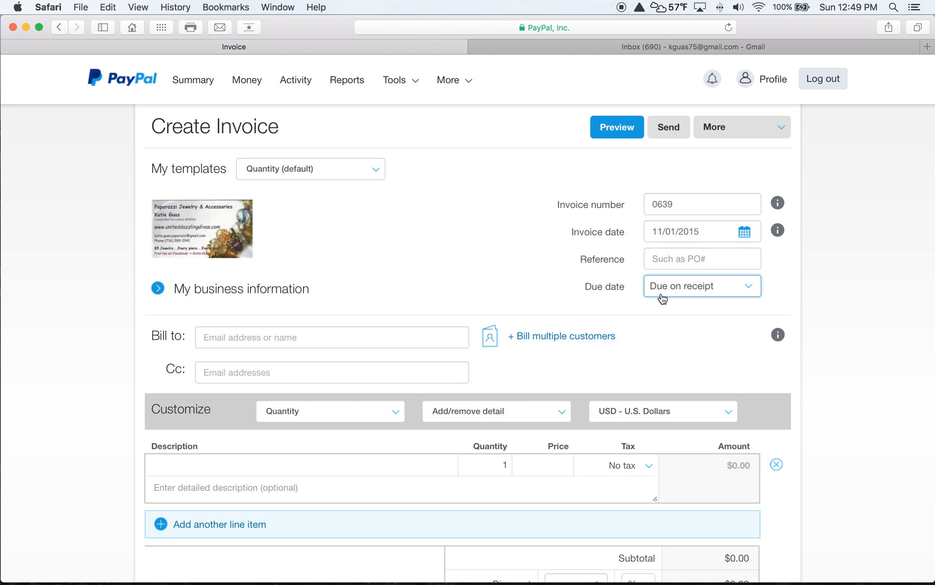
pyautogui.click(748, 292)
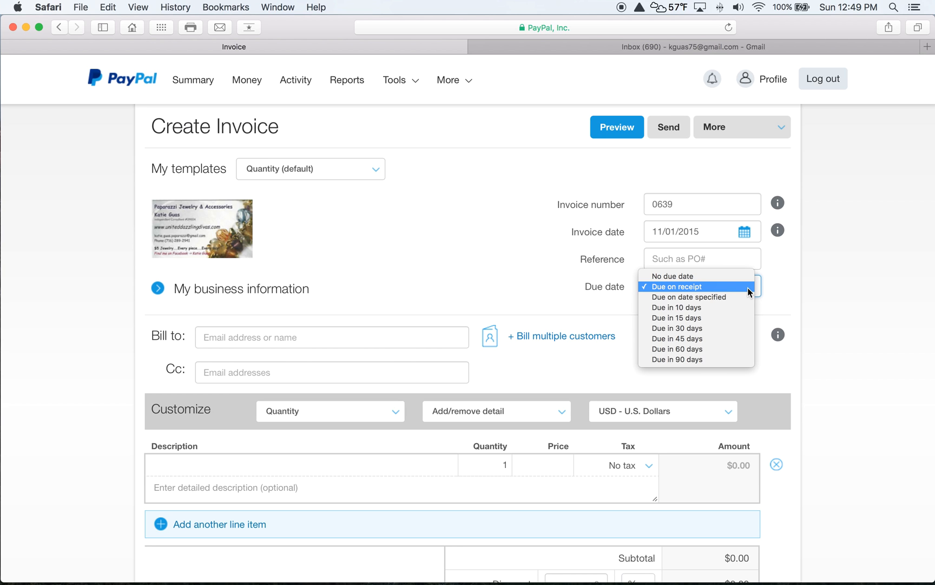
pyautogui.click(706, 298)
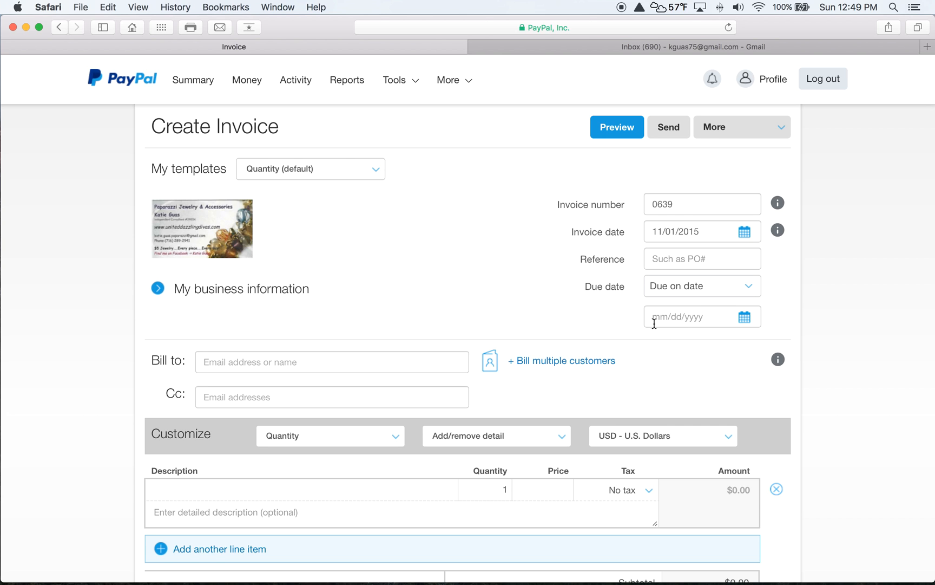
pyautogui.click(744, 318)
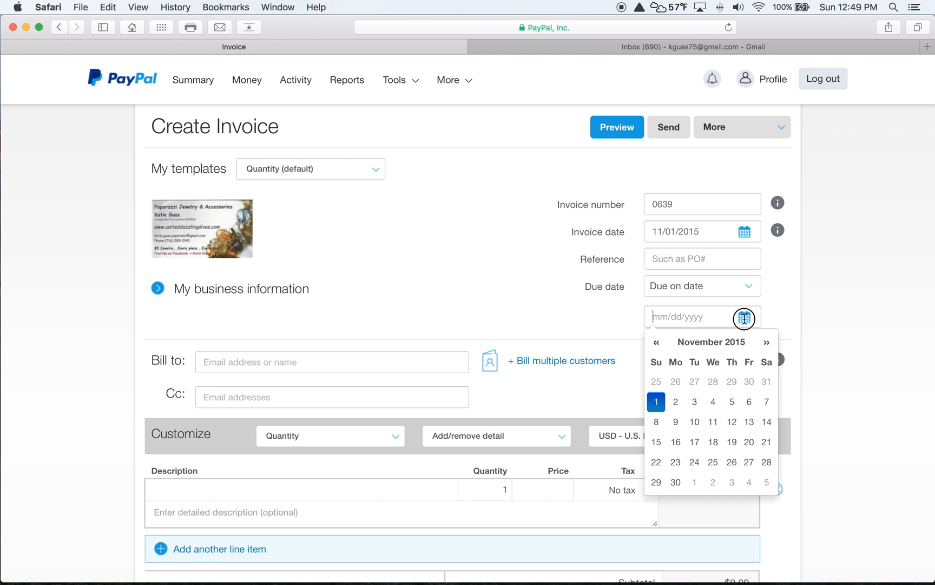
pyautogui.click(676, 403)
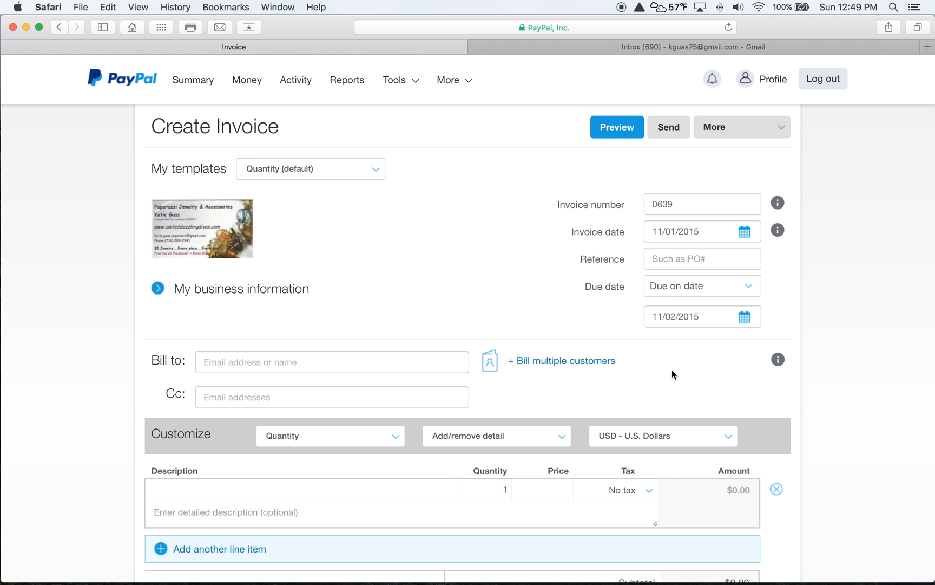
# Step: Fill in the bill-to recipient by choosing the customer's saved e-mail address from the suggestions
pyautogui.scroll(-1, 637, 359)
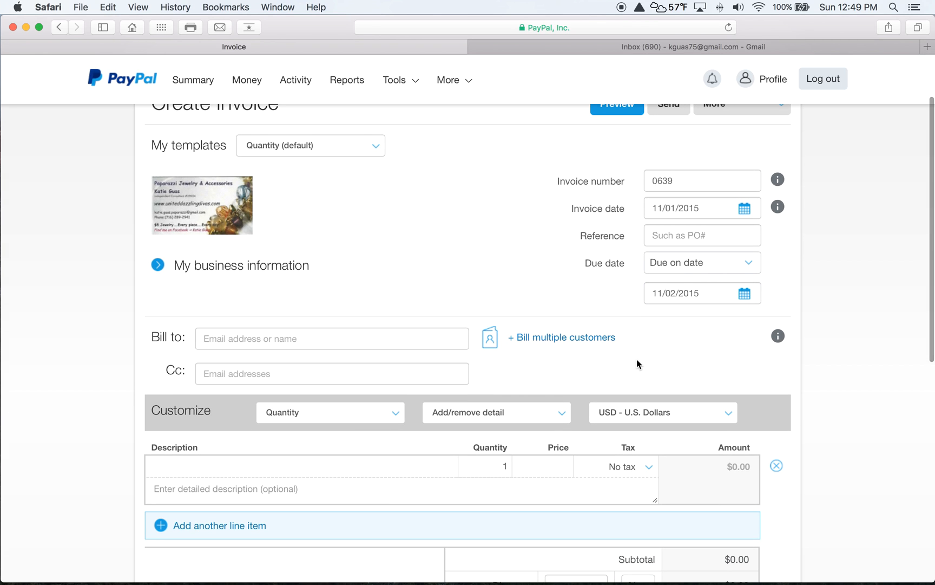
pyautogui.scroll(-5, 637, 359)
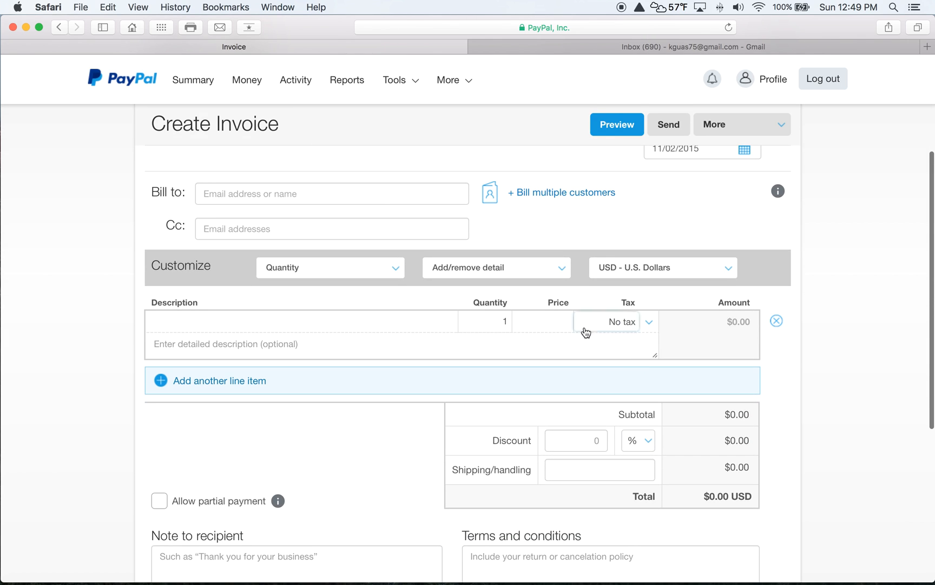
pyautogui.click(210, 194)
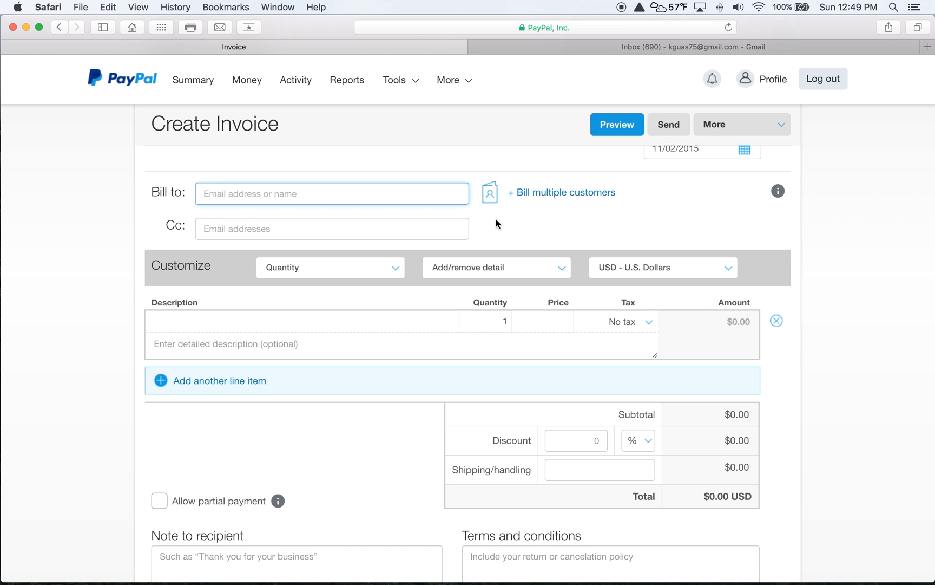
pyautogui.write('kgu')
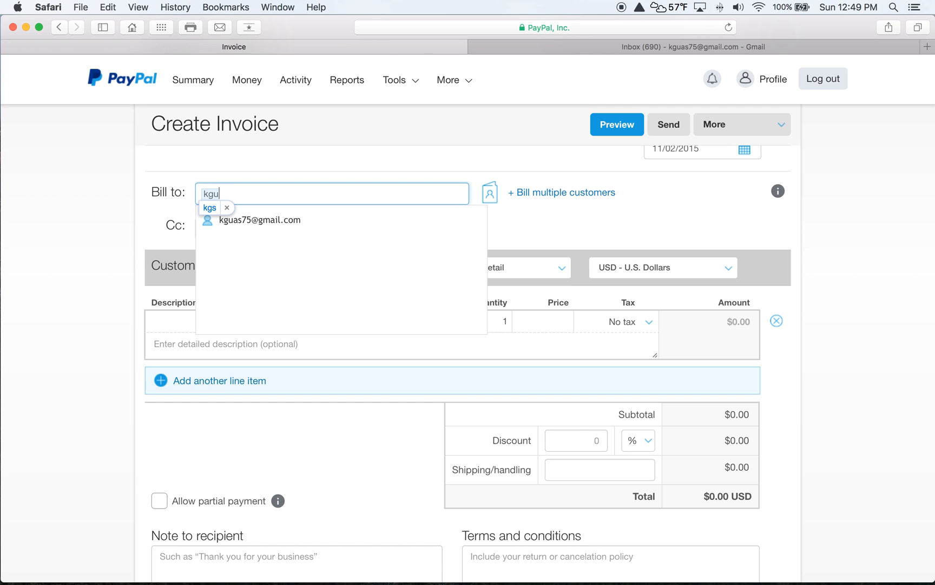
pyautogui.write('a')
pyautogui.click(305, 223)
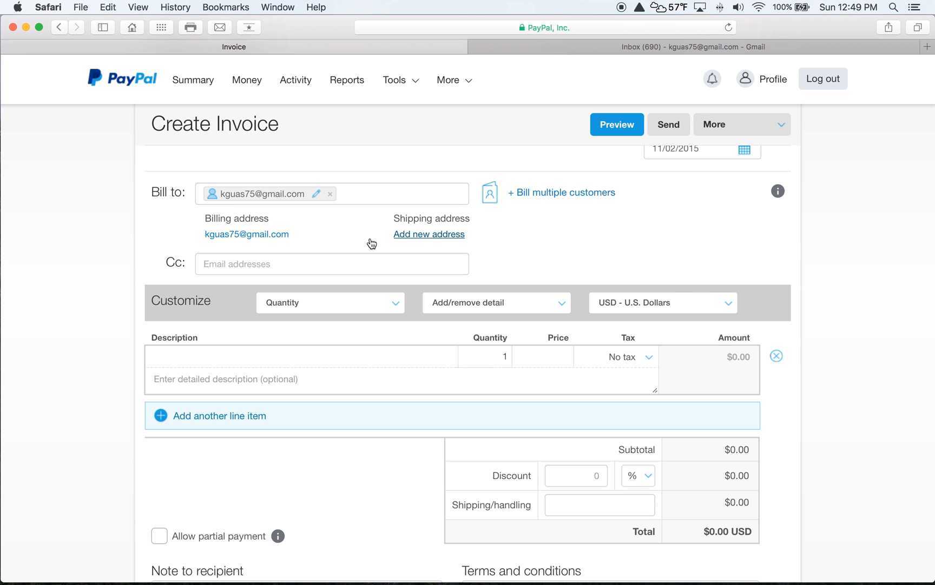
# Step: Add the saved Bracelet item as the first invoice line with quantity 1, price 5.00 and 8% tax
pyautogui.scroll(-2, 371, 243)
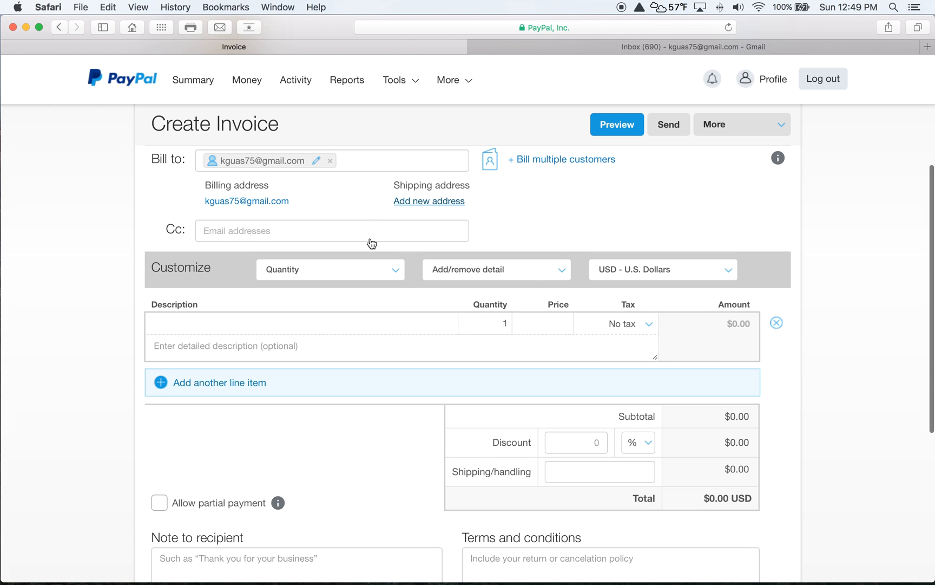
pyautogui.click(230, 320)
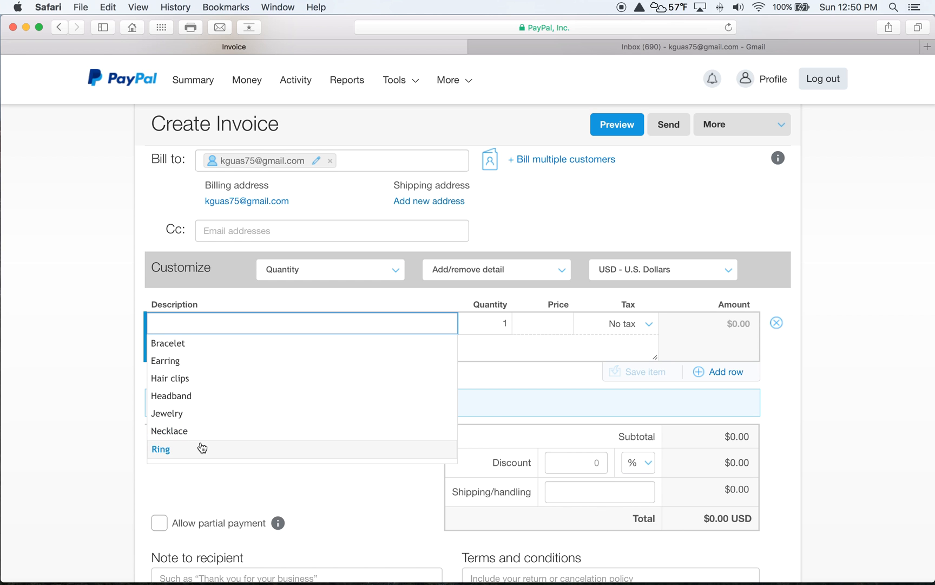
pyautogui.click(189, 350)
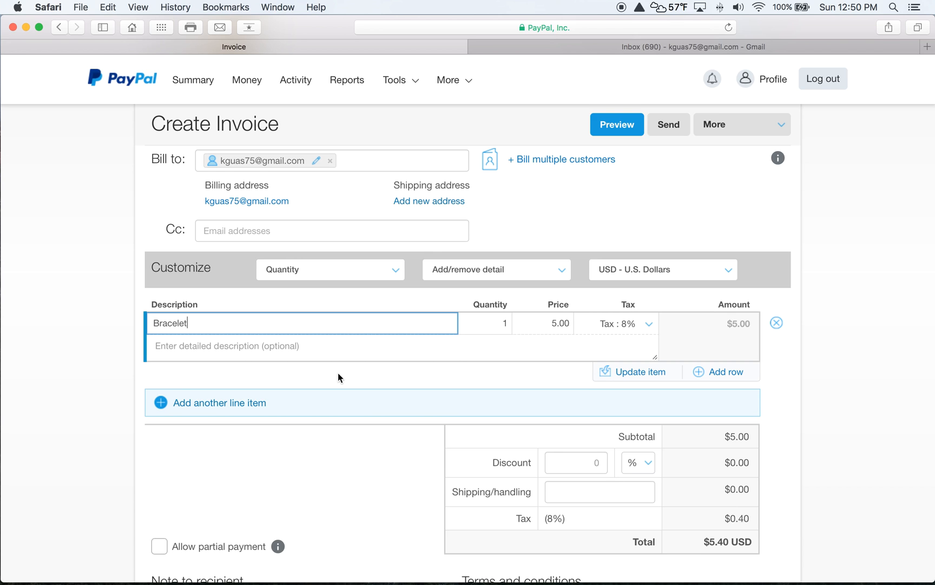
pyautogui.click(496, 327)
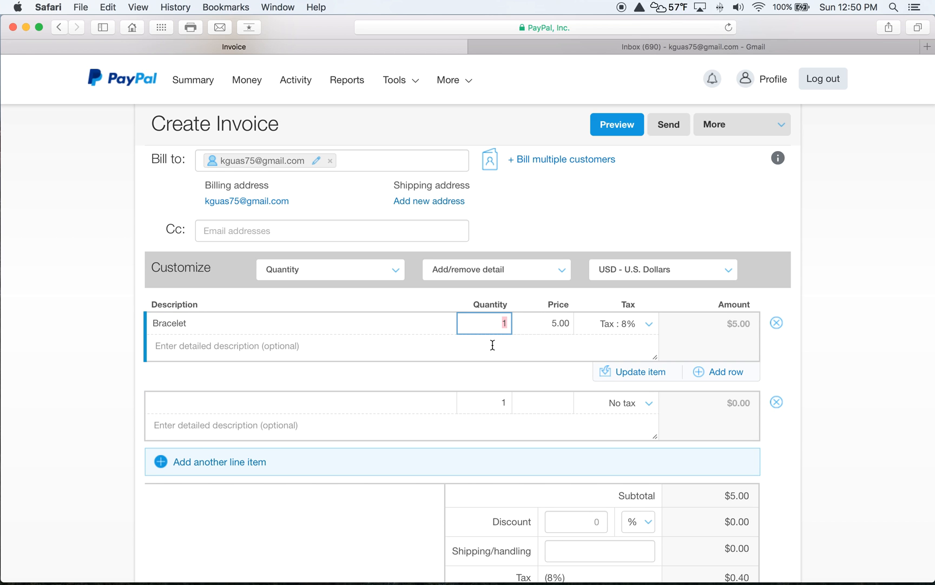
pyautogui.press('Tab')
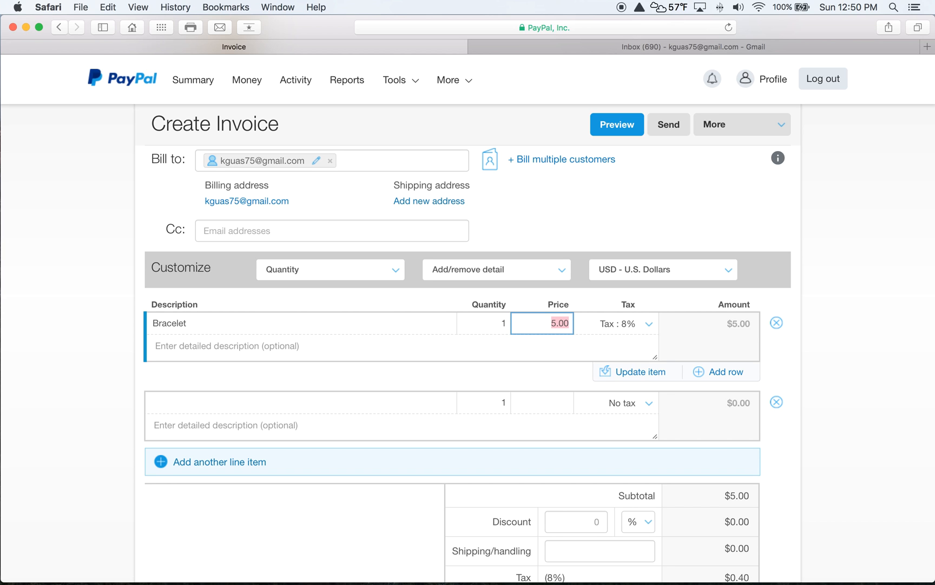
pyautogui.press('Tab')
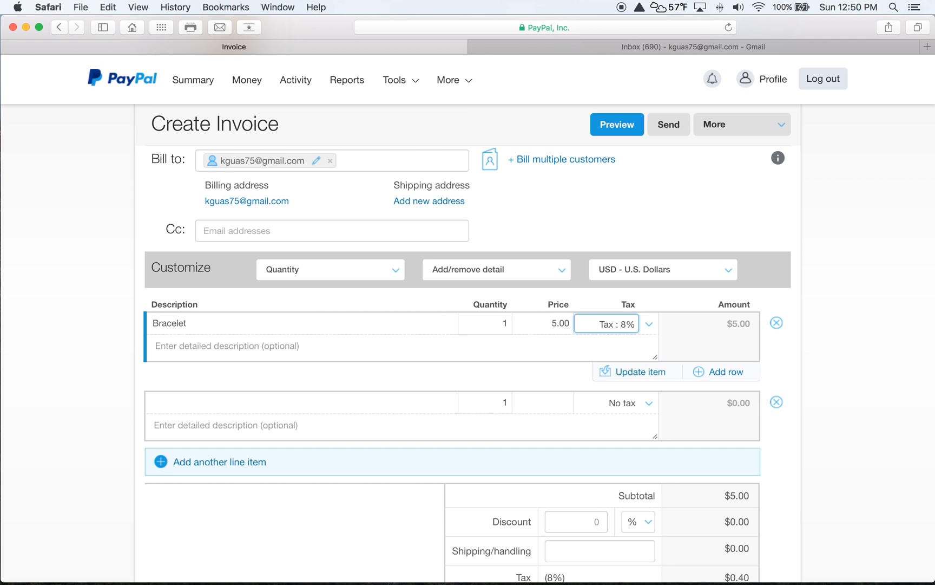
pyautogui.click(649, 391)
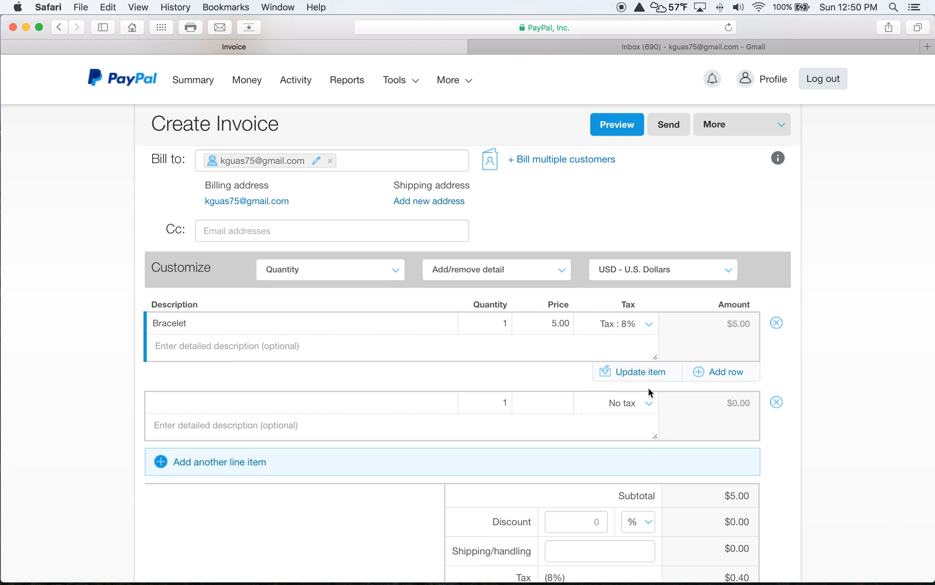
# Step: Add the saved Earring item as the second invoice line and set its quantity to 2
pyautogui.scroll(-3, 649, 391)
pyautogui.scroll(-1, 649, 391)
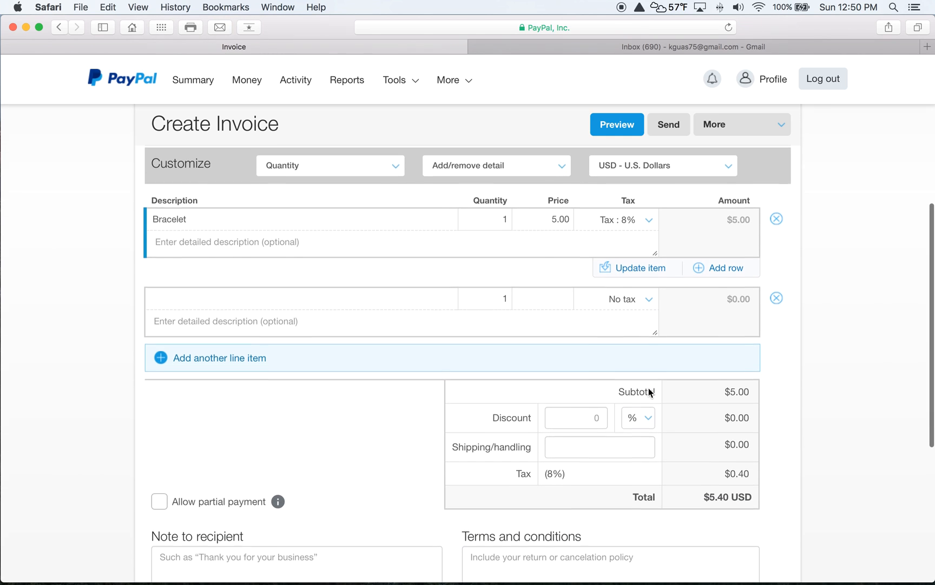
pyautogui.scroll(-1, 648, 388)
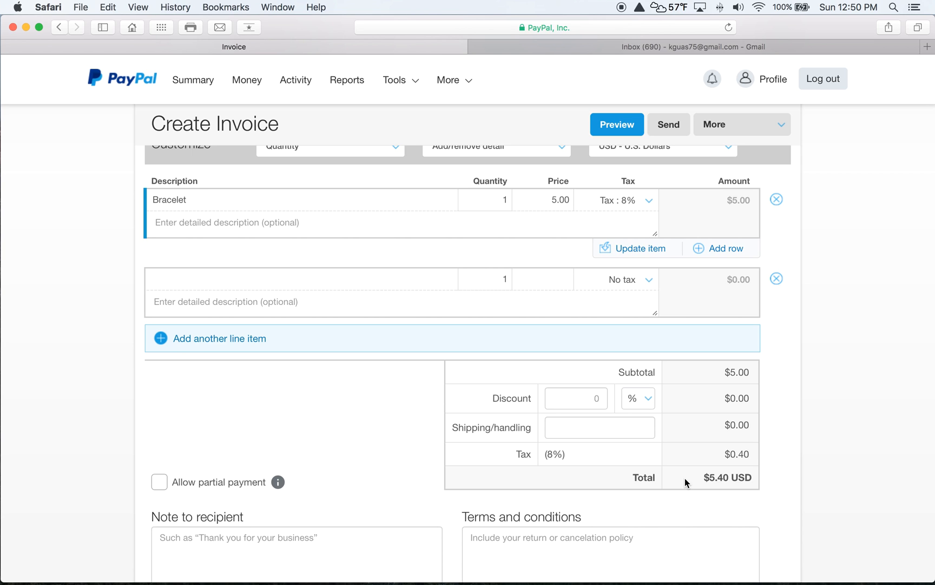
pyautogui.click(367, 279)
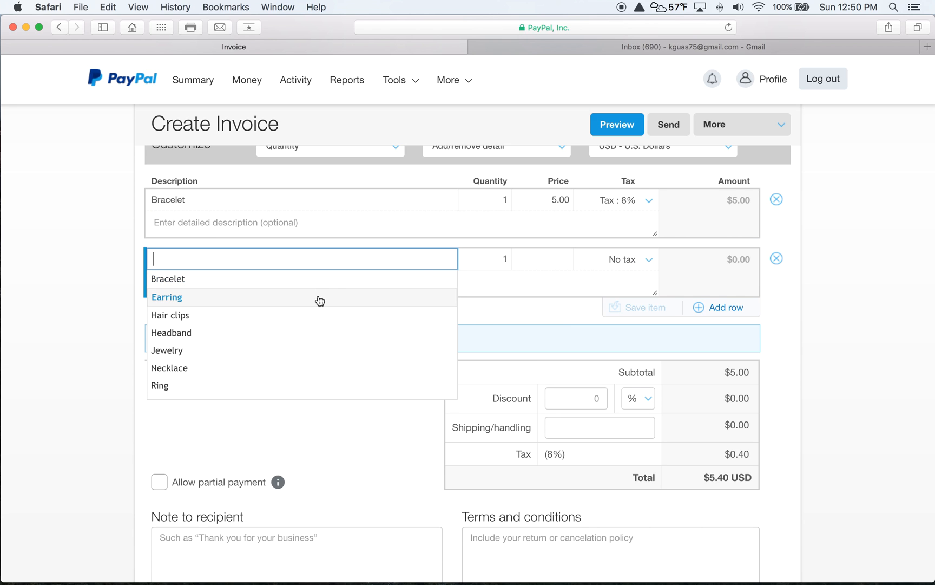
pyautogui.click(320, 299)
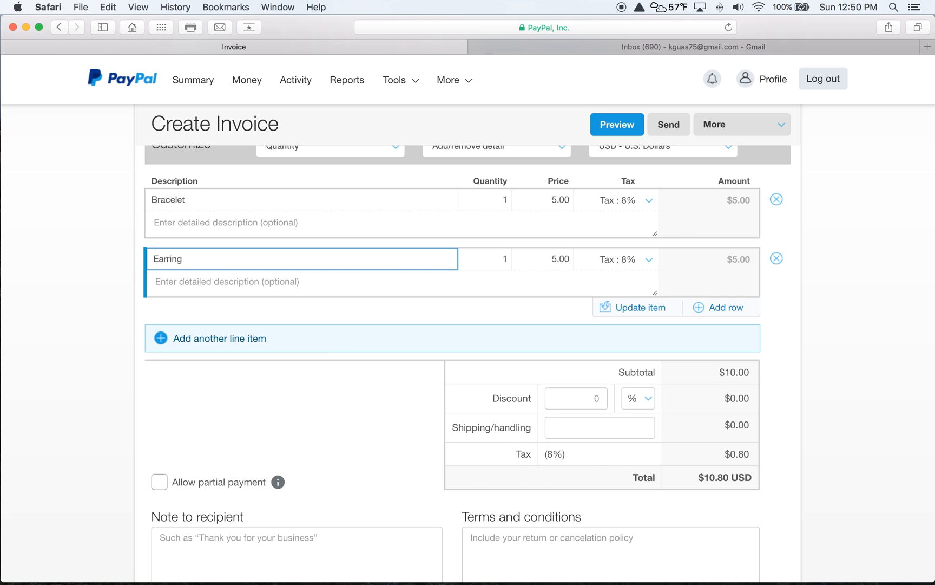
pyautogui.press('Tab')
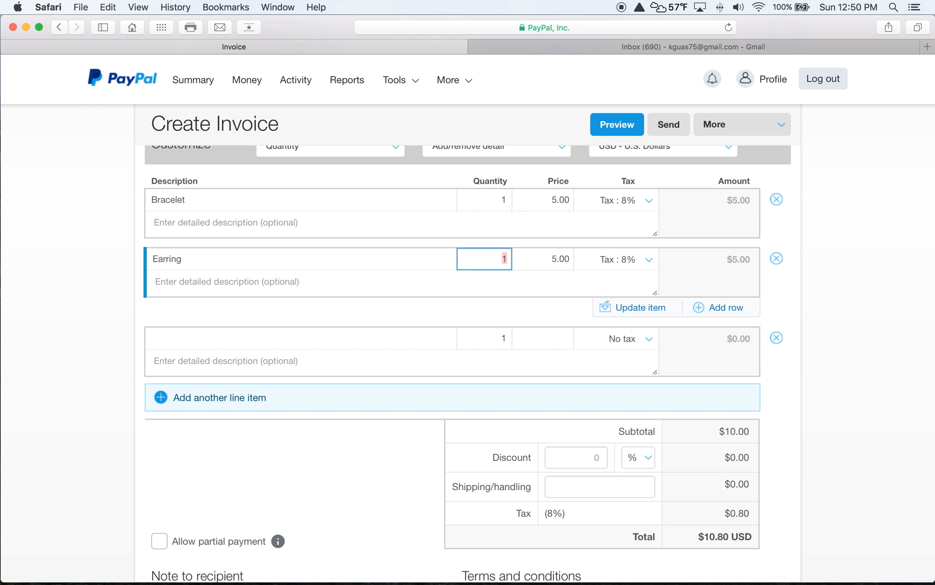
pyautogui.write('2')
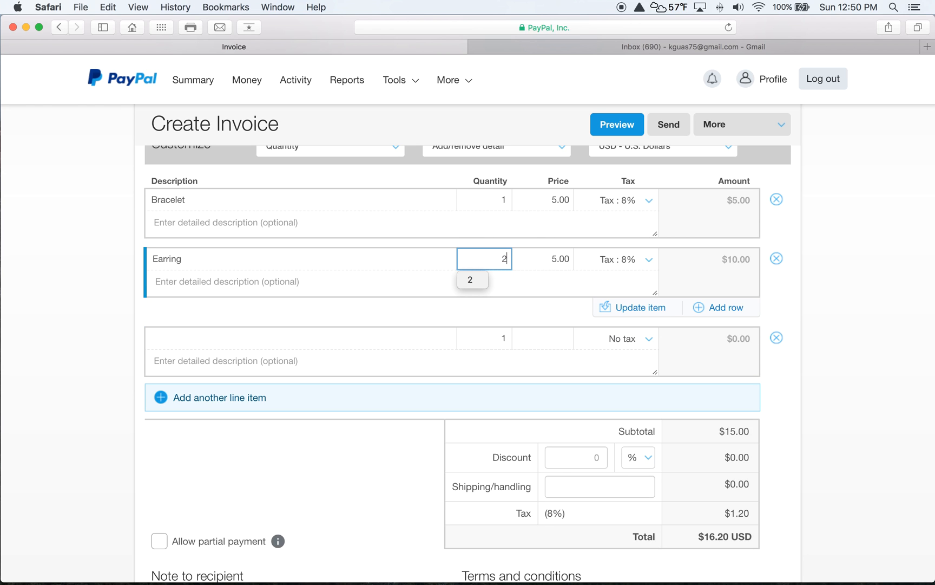
pyautogui.press('Tab')
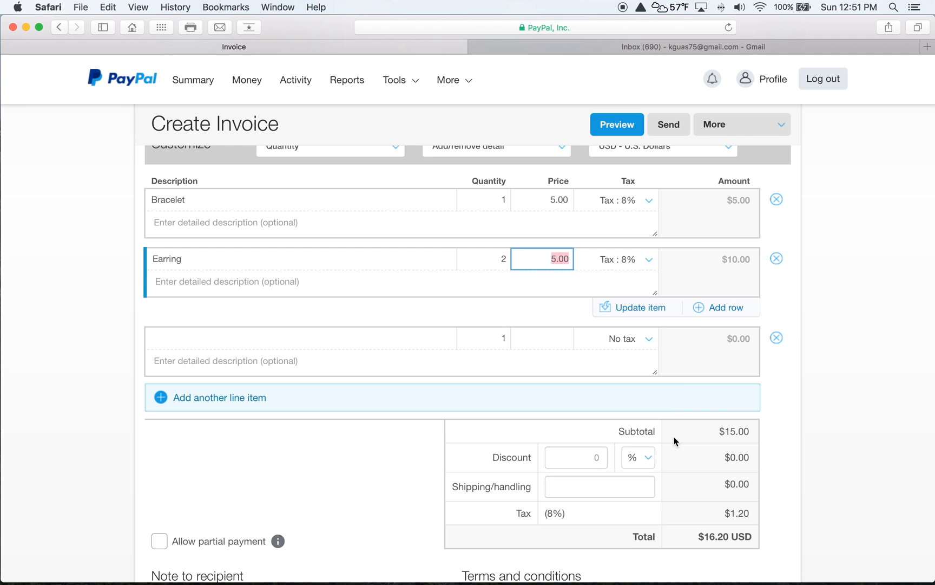
# Step: Remove the Earring line item from the invoice
pyautogui.scroll(-5, 676, 441)
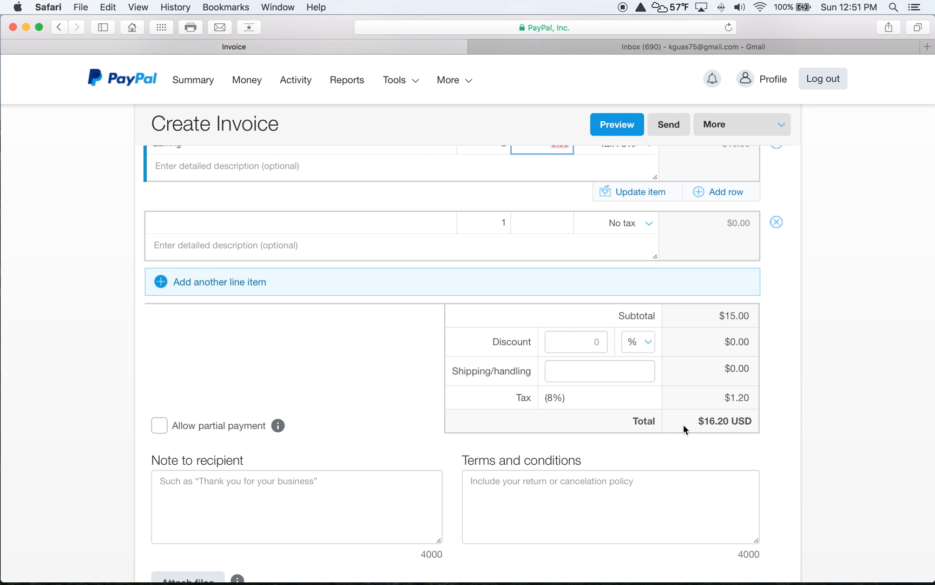
pyautogui.scroll(5, 358, 370)
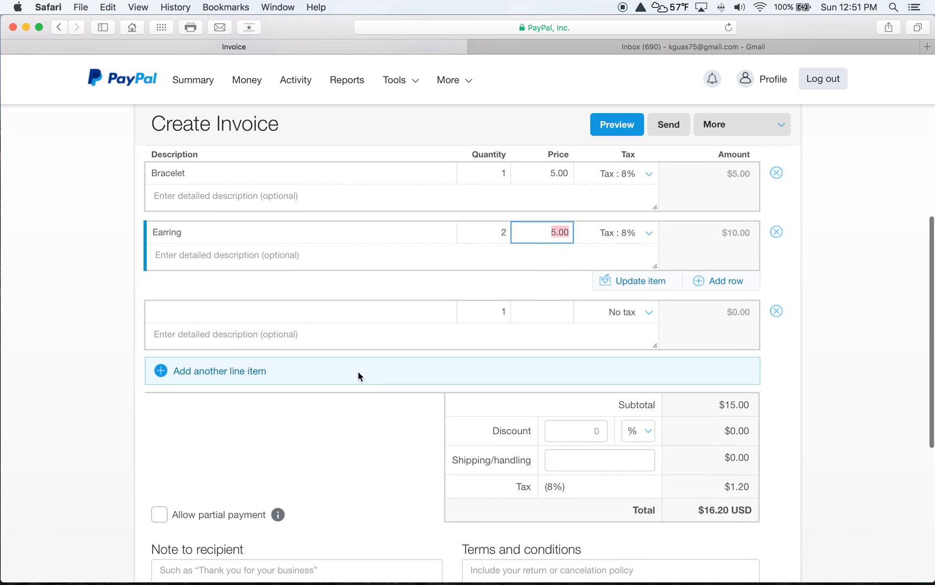
pyautogui.scroll(2, 359, 372)
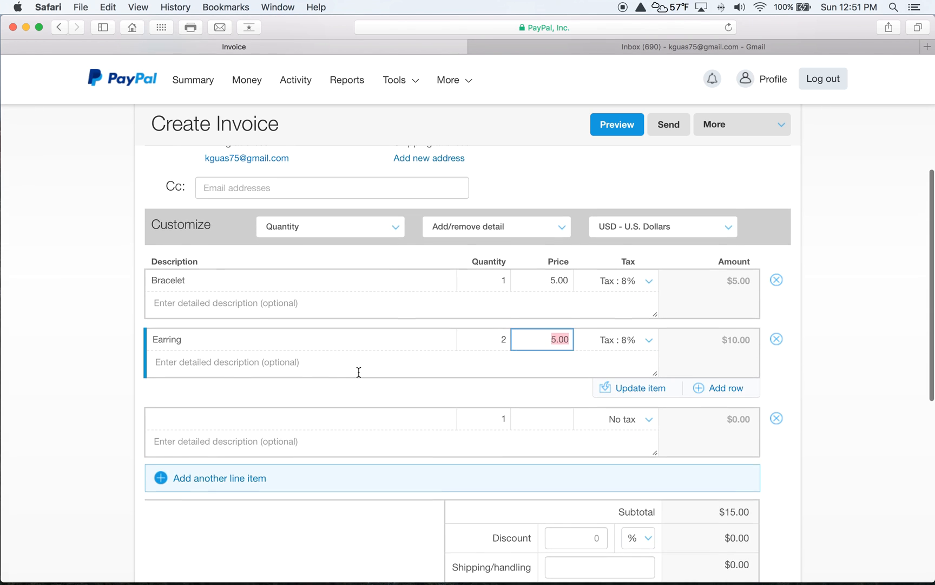
pyautogui.scroll(1, 359, 372)
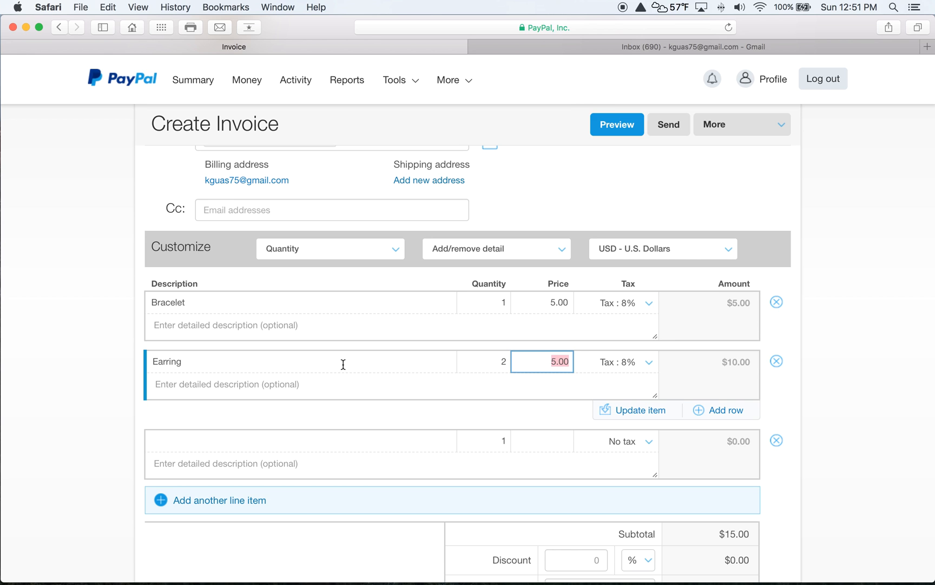
pyautogui.click(777, 366)
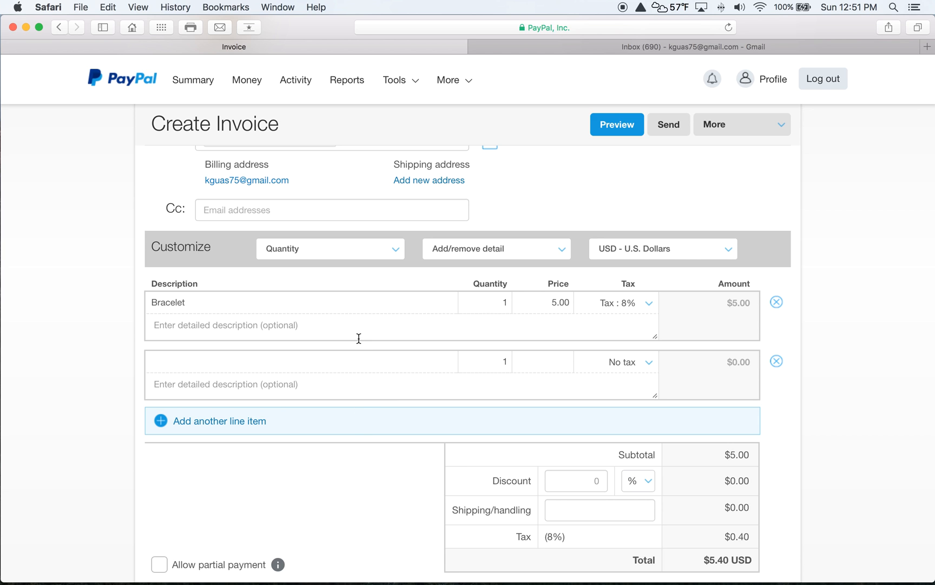
pyautogui.click(296, 326)
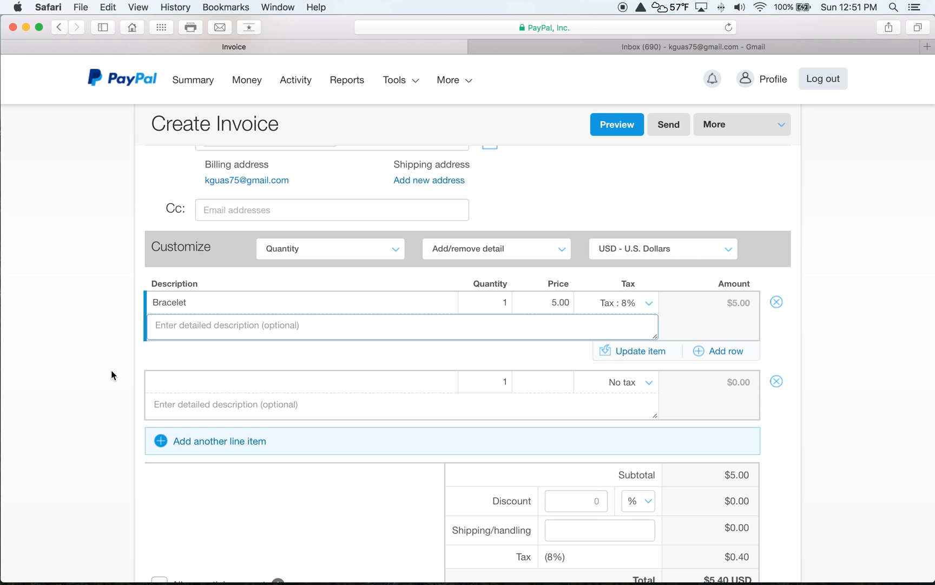
pyautogui.write("Hope's ")
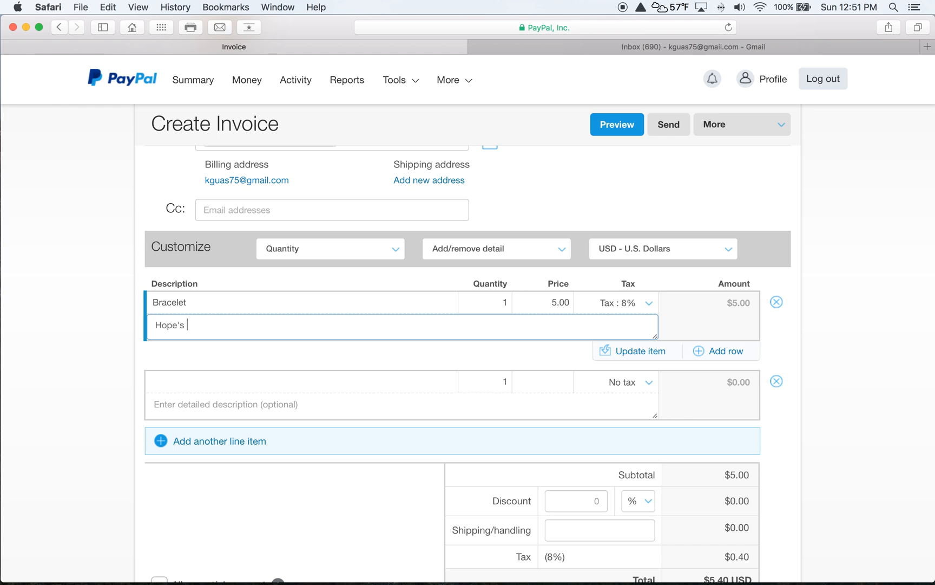
pyautogui.write('Connection')
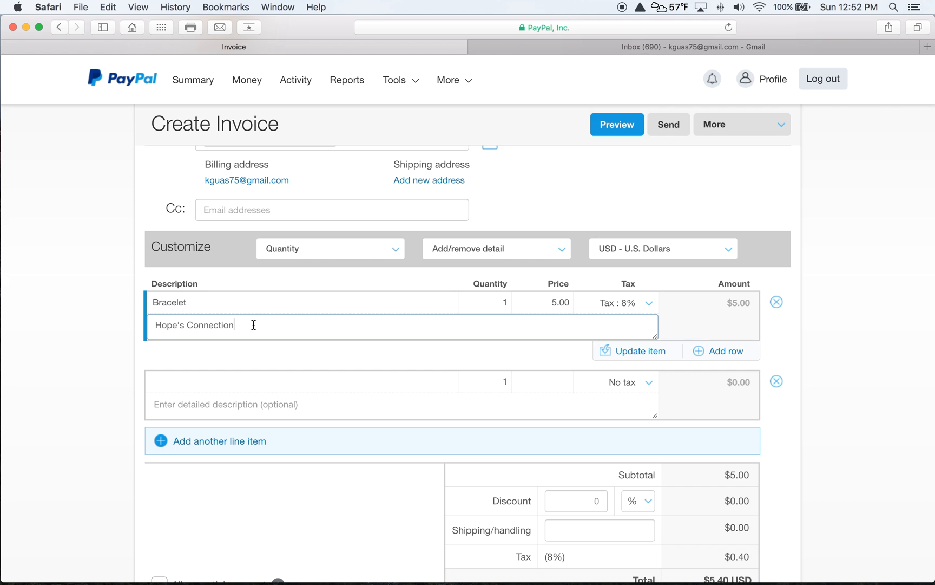
pyautogui.moveTo(253, 325); pyautogui.dragTo(144, 324)
pyautogui.press('BackSpace')
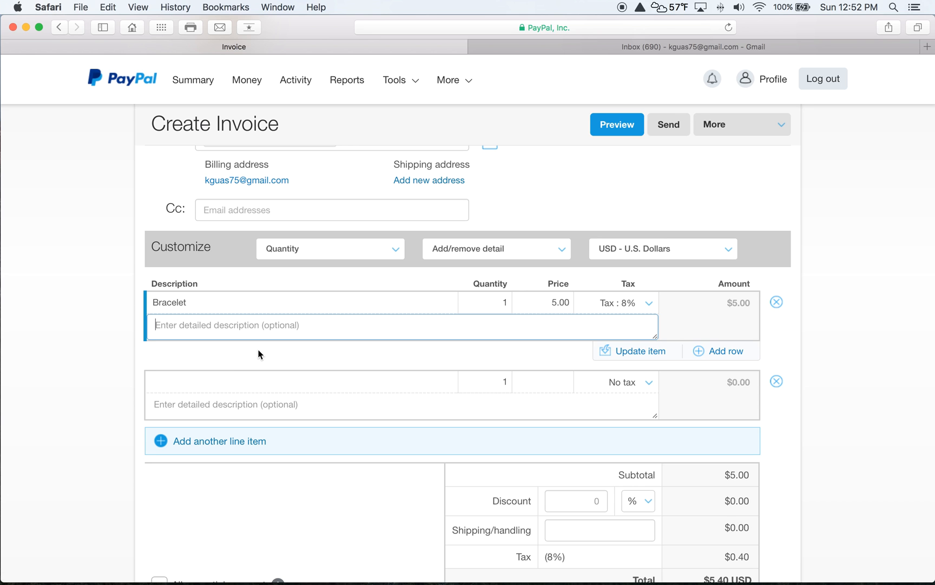
# Step: Set the invoice's shipping/handling charge to 4.00
pyautogui.scroll(-3, 258, 354)
pyautogui.scroll(-4, 258, 354)
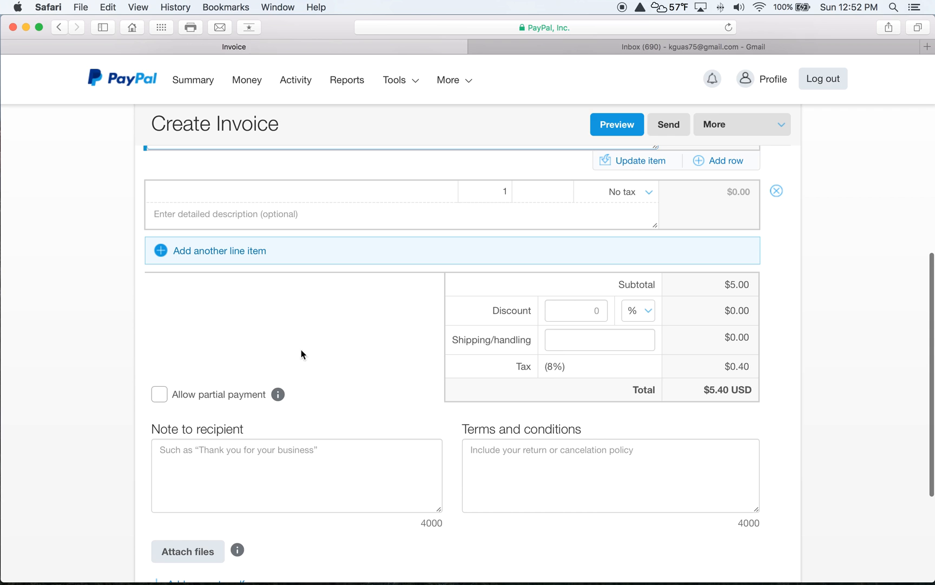
pyautogui.click(572, 340)
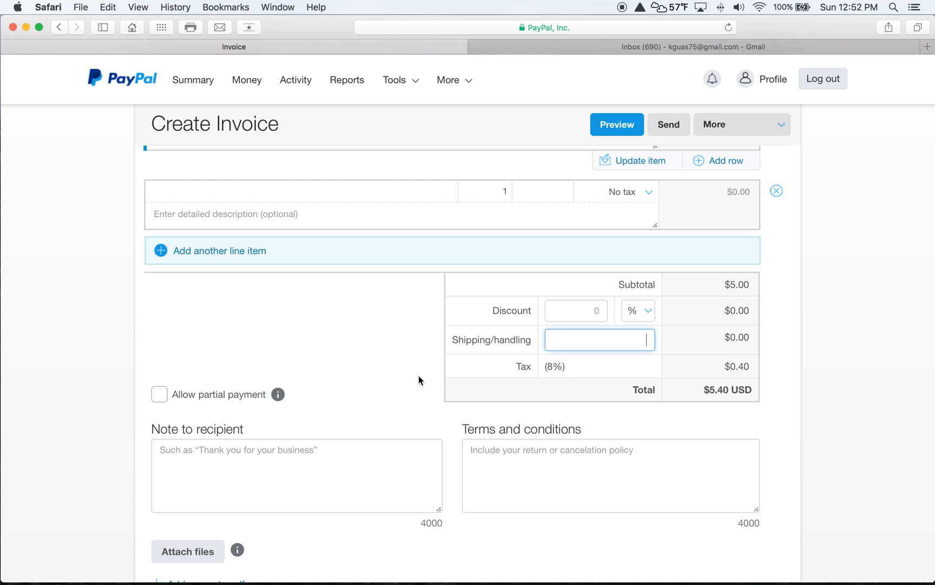
pyautogui.write('4.00')
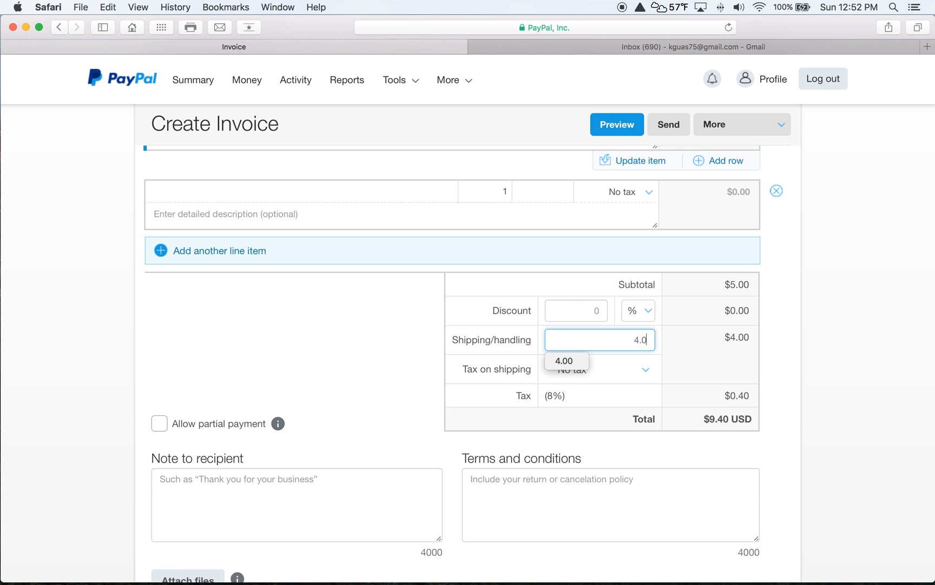
pyautogui.click(436, 358)
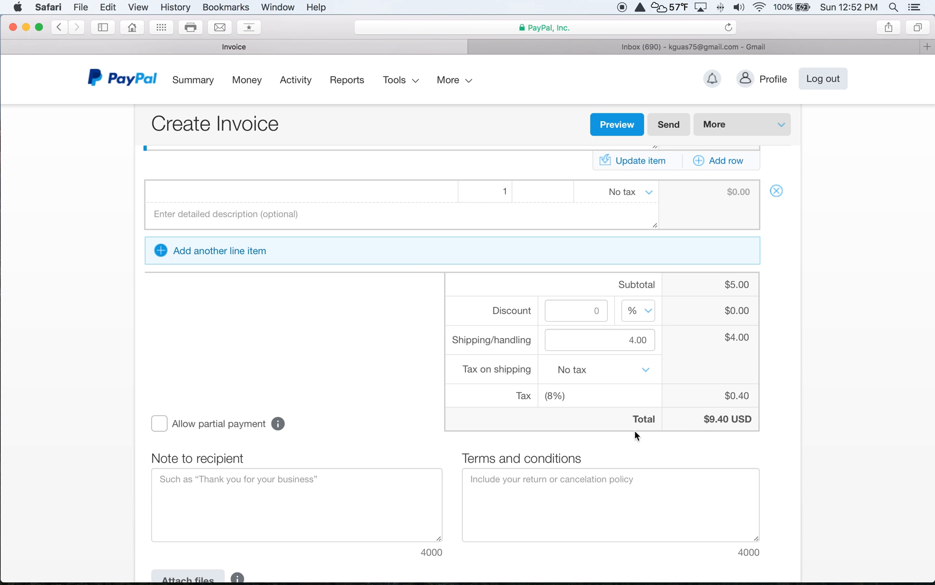
# Step: Begin the note to recipient by greeting the customer by first name and thanking them so much for attending the host's Facebook party
pyautogui.scroll(-5, 425, 441)
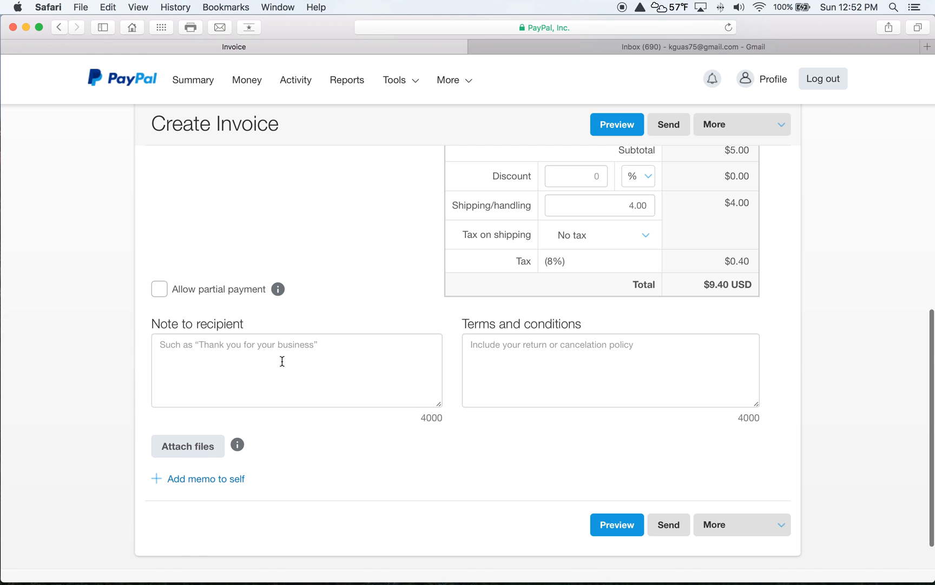
pyautogui.click(279, 345)
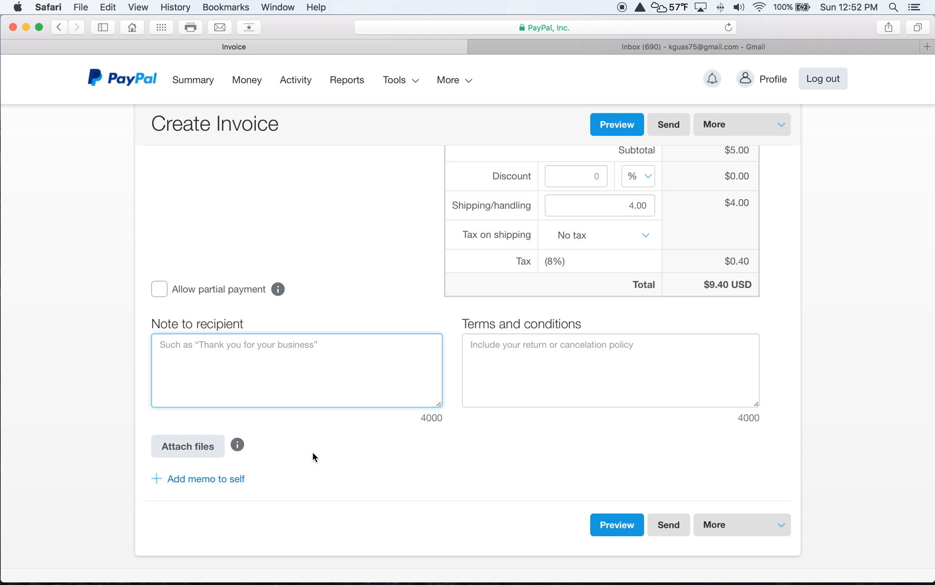
pyautogui.write('Hi Katie!')
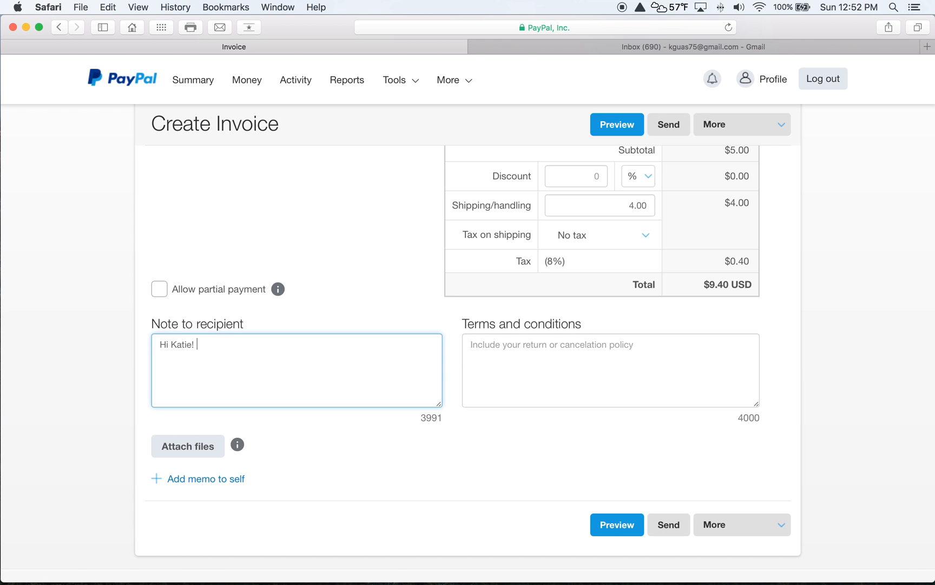
pyautogui.write(' Thank you so much for a')
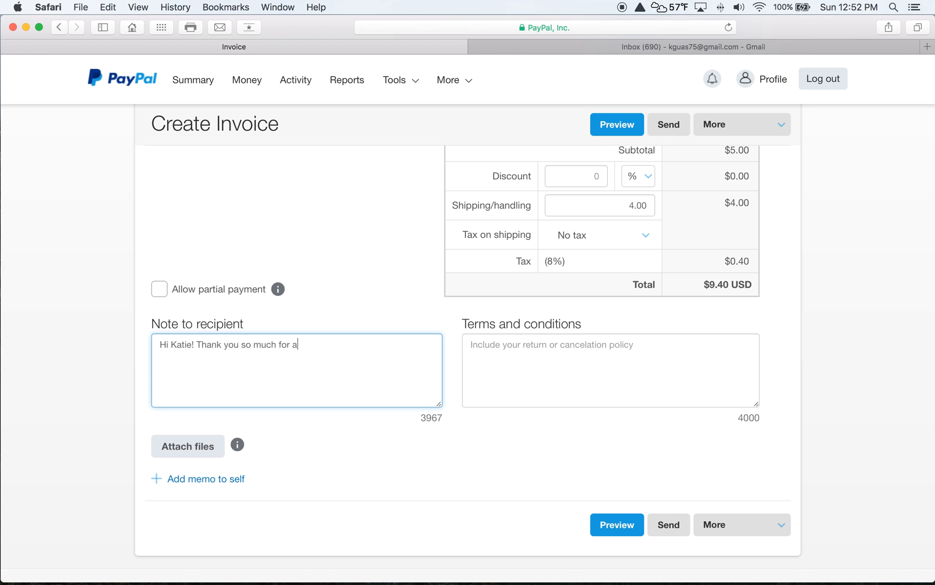
pyautogui.write("ttending Holly's Fac")
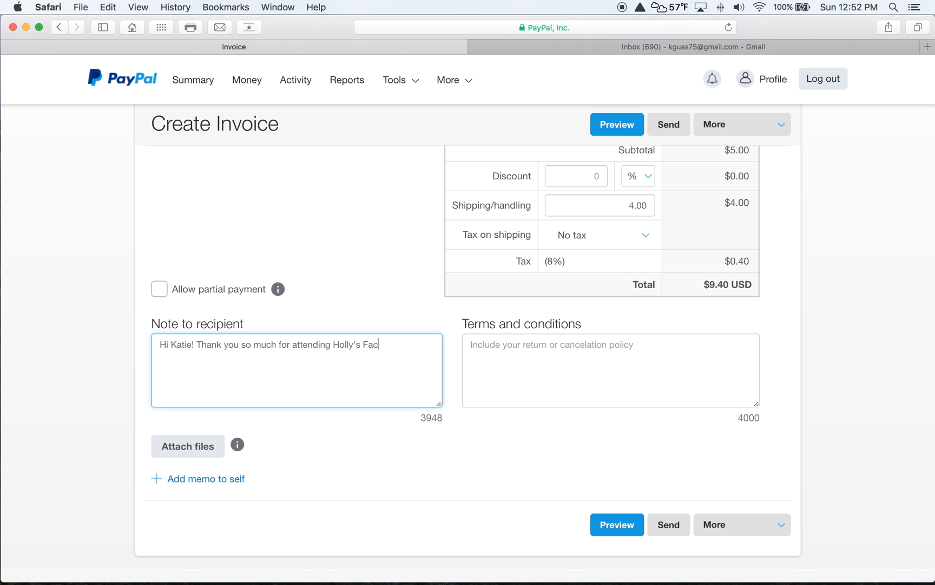
pyautogui.write('ebook party!')
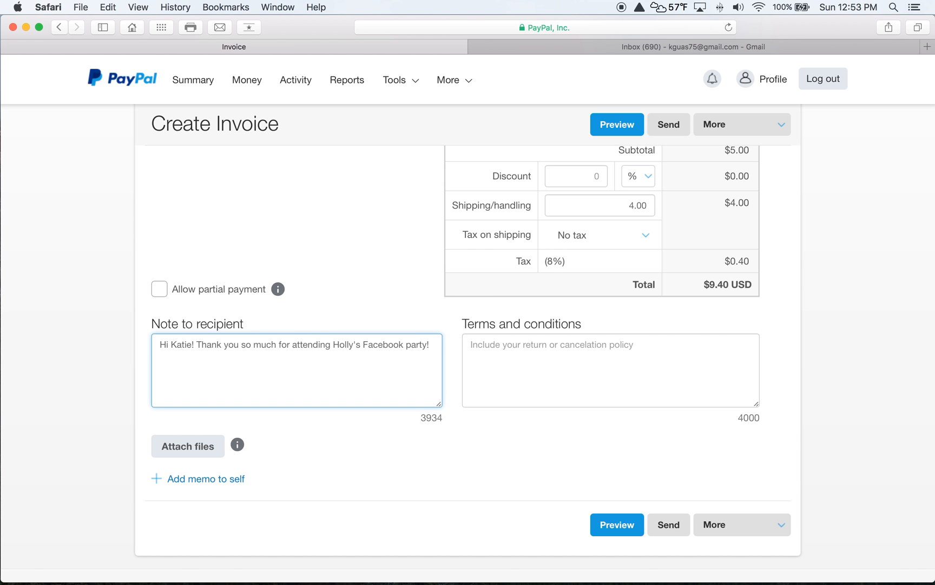
# Step: Continue the note to recipient with "I know you will love your new bracelet!"
pyautogui.scroll(1, 337, 326)
pyautogui.scroll(5, 337, 325)
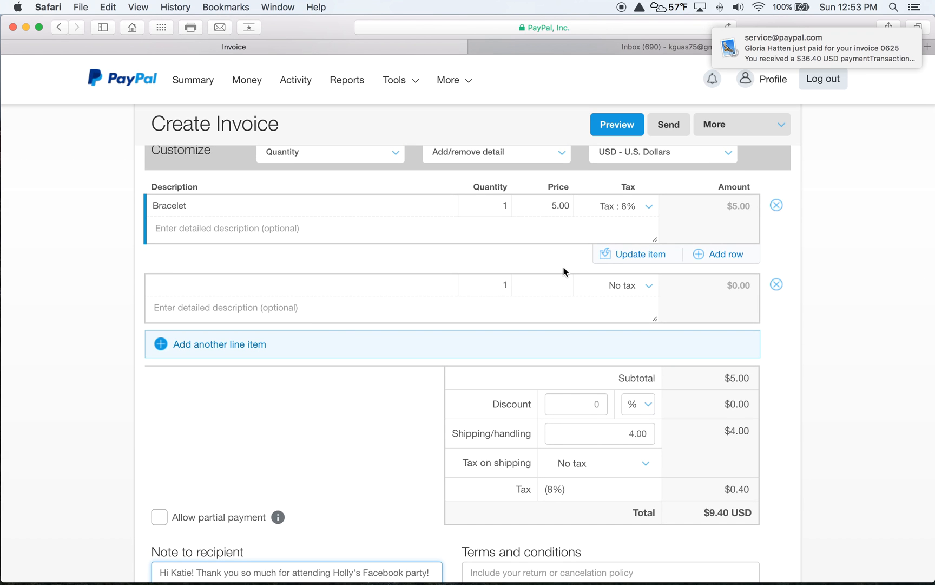
pyautogui.scroll(-4, 341, 409)
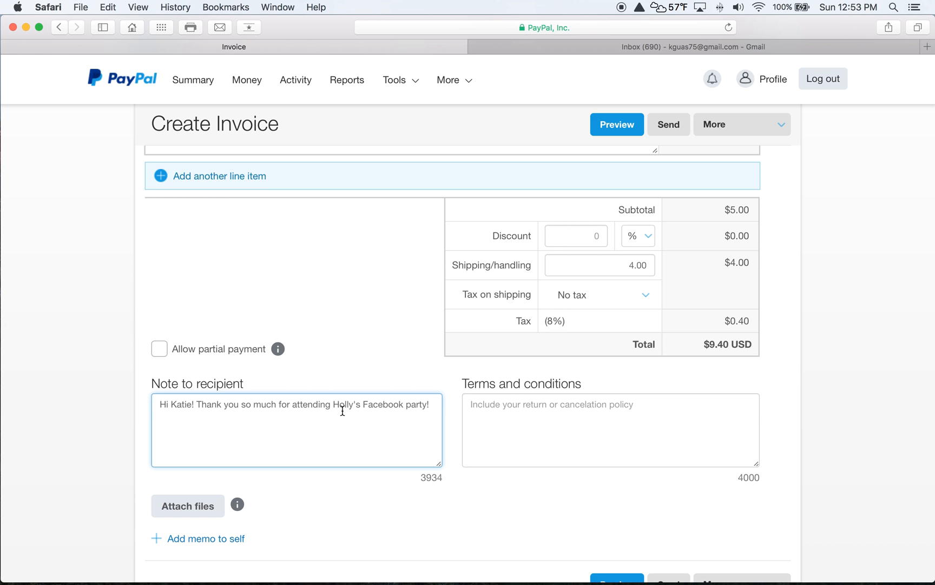
pyautogui.write('love')
pyautogui.press('BackSpace')
pyautogui.press('BackSpace')
pyautogui.press('BackSpace')
pyautogui.press('BackSpace')
pyautogui.press('BackSpace')
pyautogui.write('know you will love your new')
pyautogui.press('BackSpace')
pyautogui.press('BackSpace')
pyautogui.write('new bracelet! ')
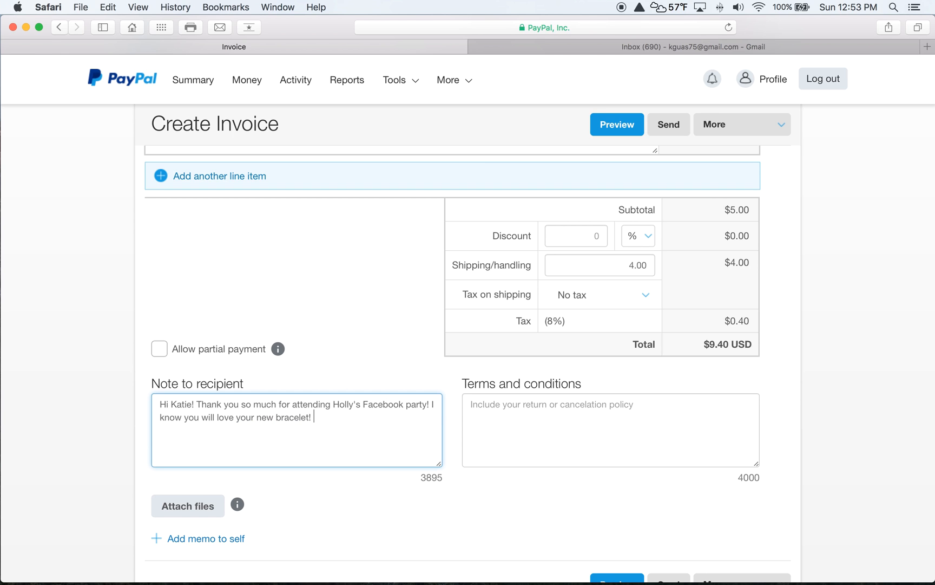
# Step: Finish the note to recipient with "Its one of my favorites! The shade of pink is so pretty!!"
pyautogui.write('Its one of my favorites! The pnk')
pyautogui.press('BackSpace')
pyautogui.press('BackSpace')
pyautogui.write('ink')
pyautogui.press('BackSpace')
pyautogui.press('BackSpace')
pyautogui.press('BackSpace')
pyautogui.press('BackSpace')
pyautogui.write('shald')
pyautogui.press('BackSpace')
pyautogui.press('BackSpace')
pyautogui.write('de of pink is so pretty!!')
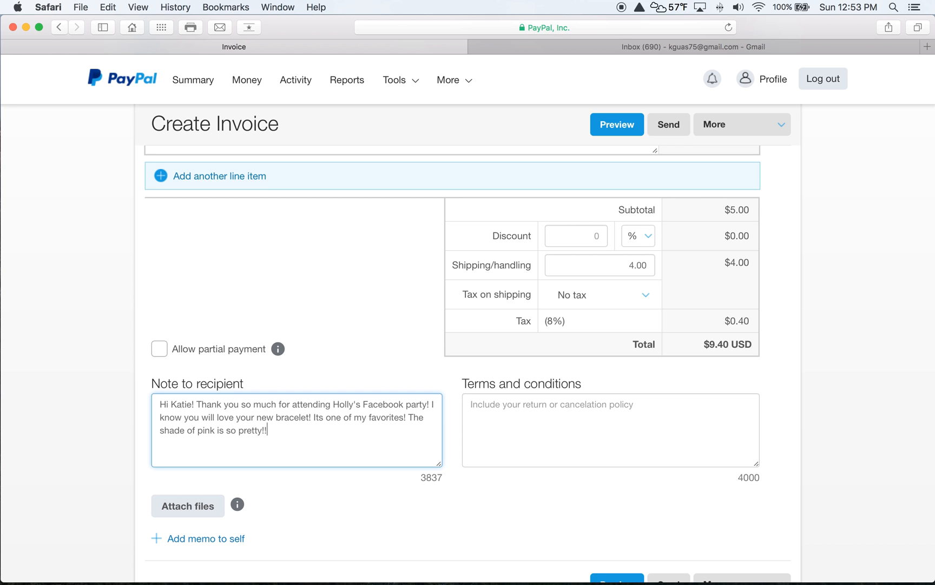
# Step: Switch to Notes and copy the policy text from the "FB Exchange and Return Policy" note, starting at "Exchange and Return Policy:"
pyautogui.click(474, 403)
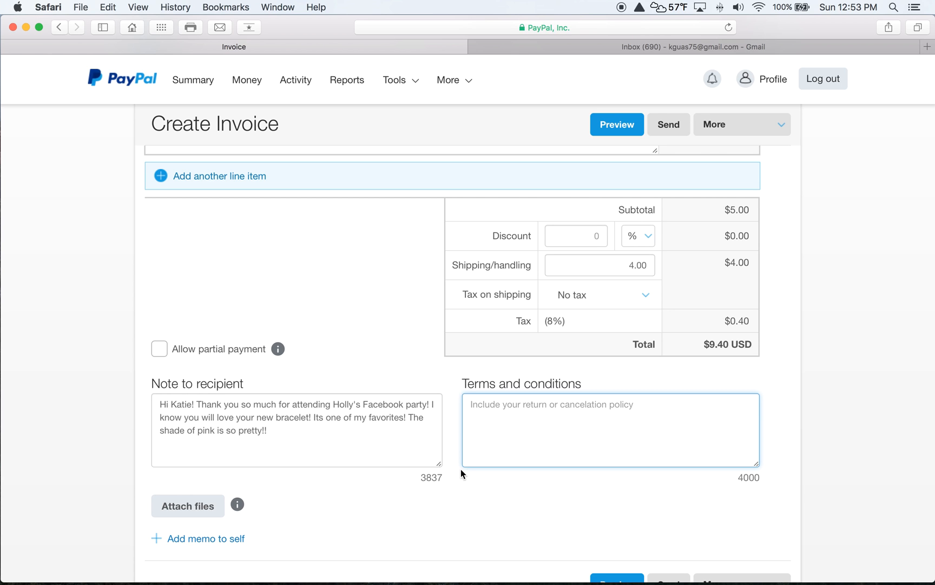
pyautogui.moveTo(263, 569)
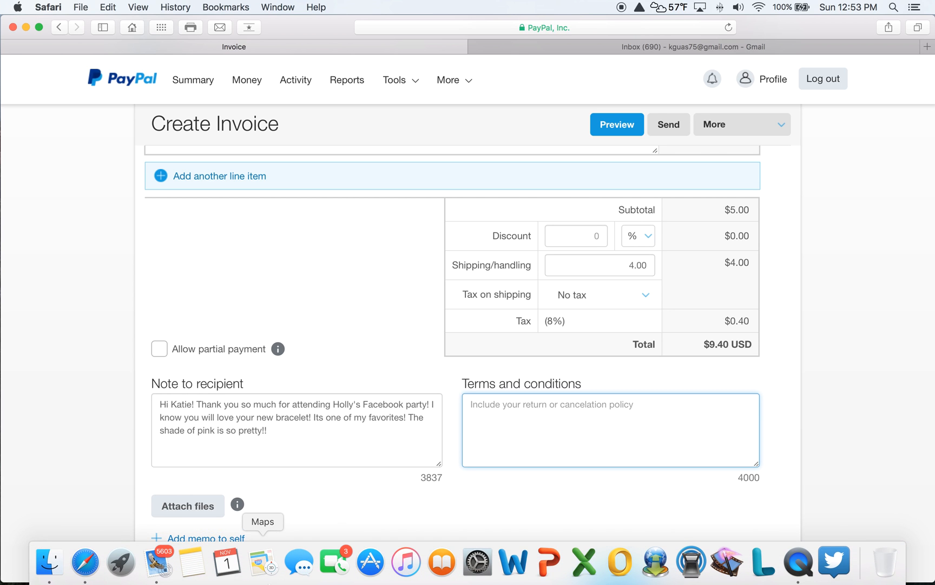
pyautogui.click(193, 568)
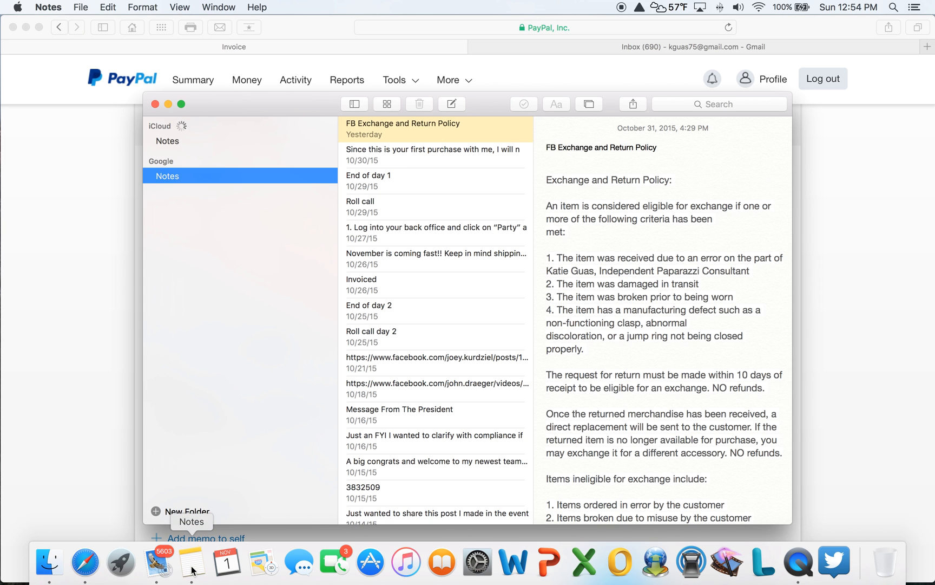
pyautogui.moveTo(546, 180); pyautogui.dragTo(688, 520)
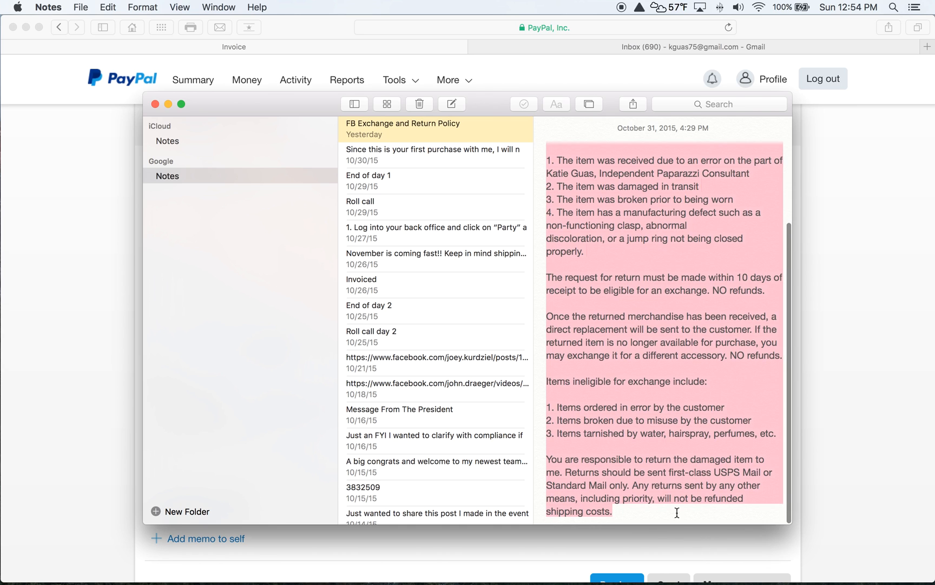
pyautogui.rightClick(645, 340)
pyautogui.click(667, 392)
# Step: Return to the PayPal invoice in Safari and paste the copied exchange and return policy into Terms and conditions
pyautogui.click(94, 283)
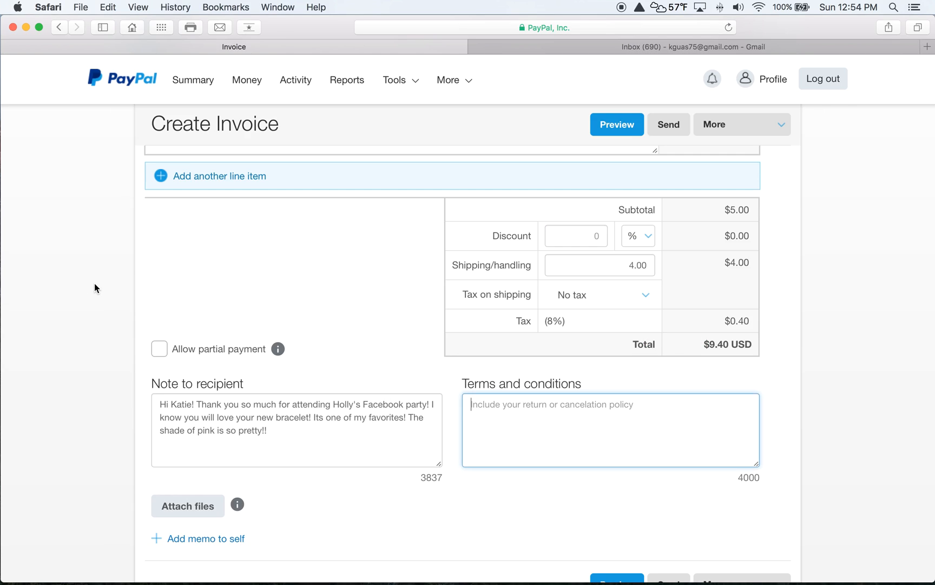
pyautogui.rightClick(480, 404)
pyautogui.click(486, 437)
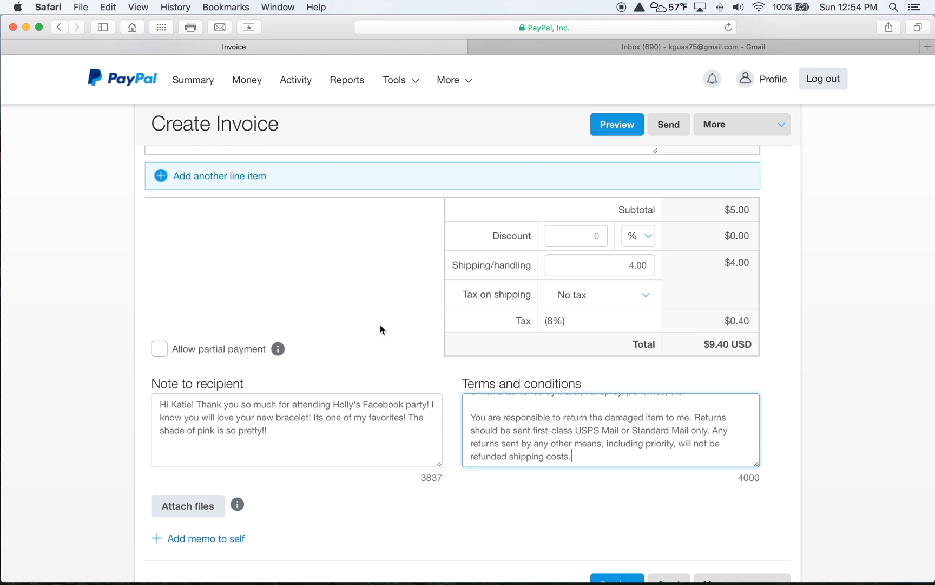
# Step: Check over the filled-in invoice form and open the invoice's preview
pyautogui.scroll(5, 381, 326)
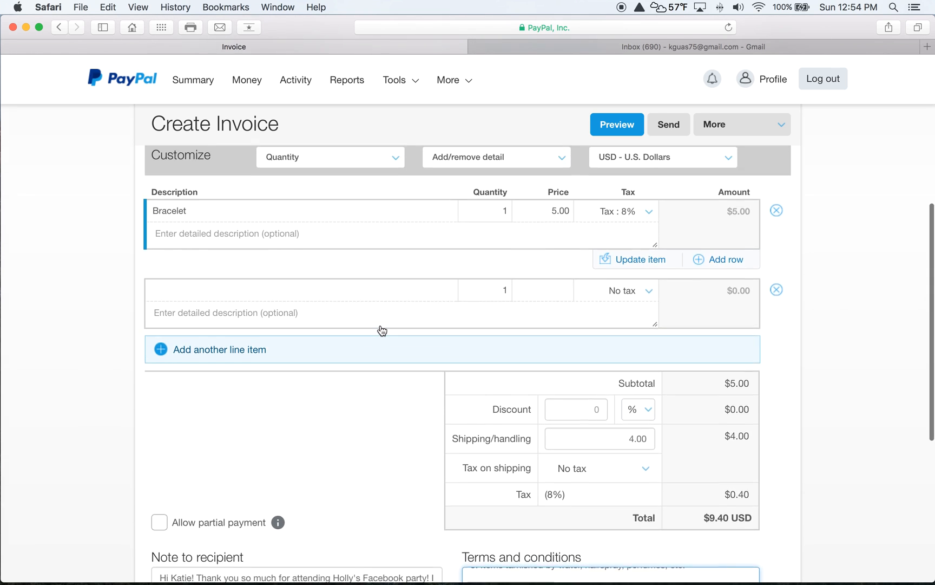
pyautogui.scroll(8, 382, 330)
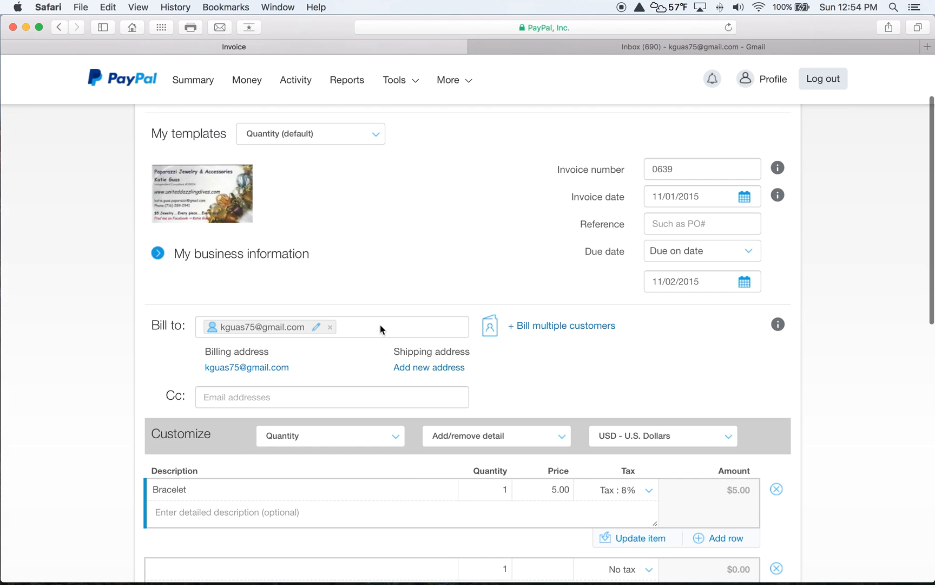
pyautogui.scroll(-15, 380, 324)
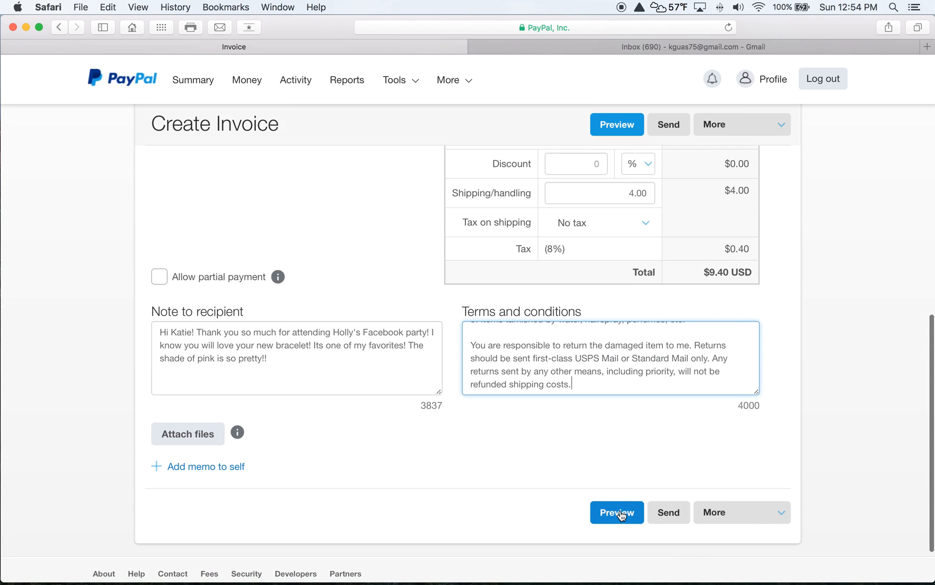
pyautogui.click(622, 514)
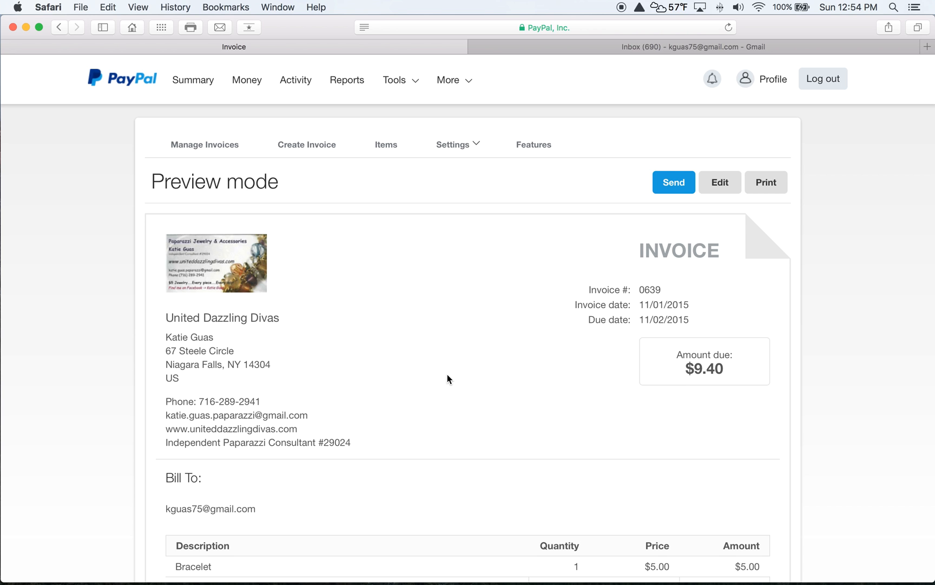
# Step: Examine the previewed invoice from the business details through the line item, charges and notes to the terms and conditions
pyautogui.scroll(-2, 447, 374)
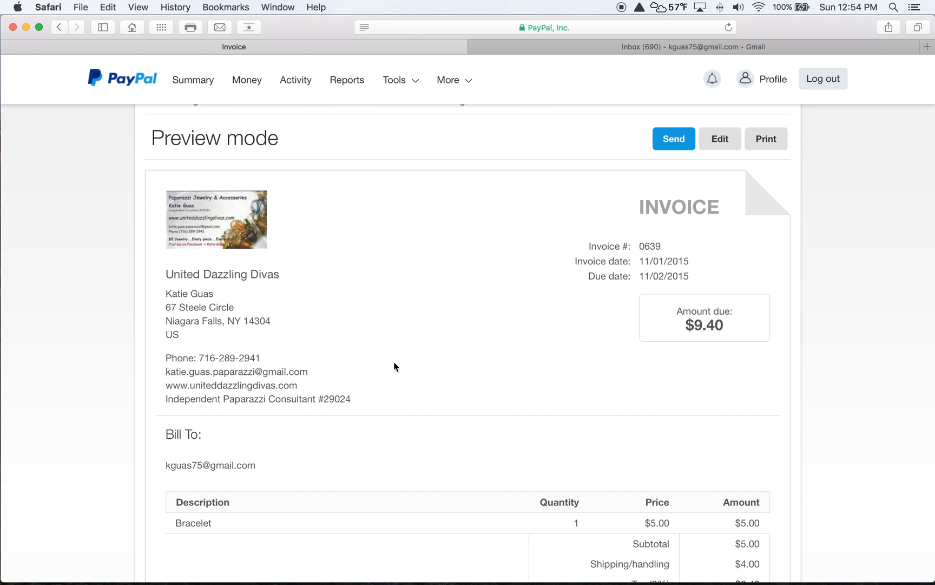
pyautogui.scroll(-6, 407, 366)
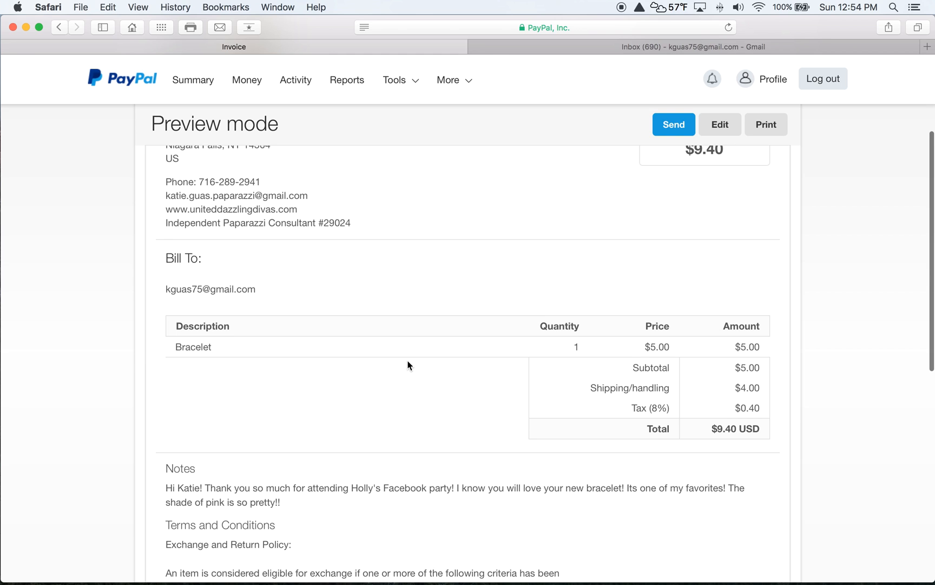
pyautogui.scroll(-3, 408, 366)
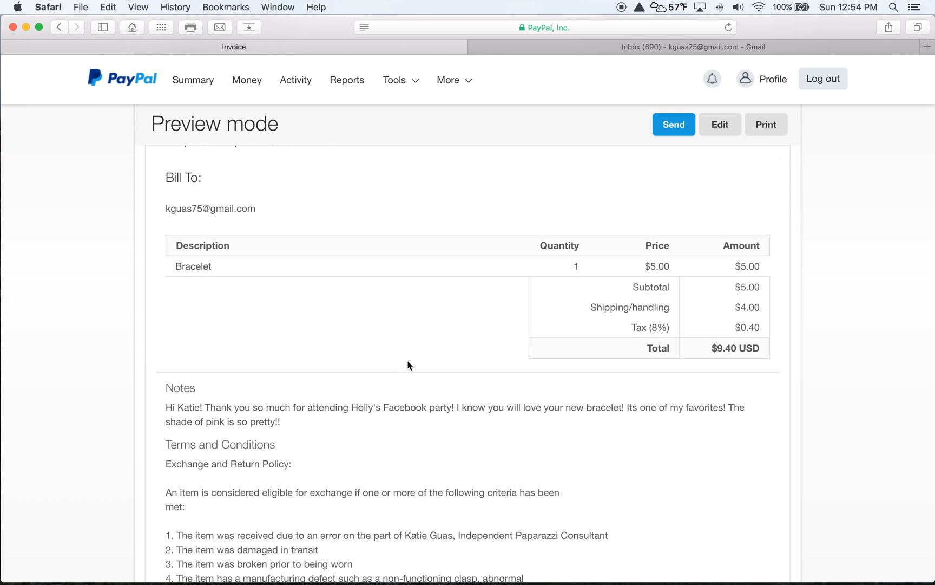
pyautogui.scroll(-1, 408, 366)
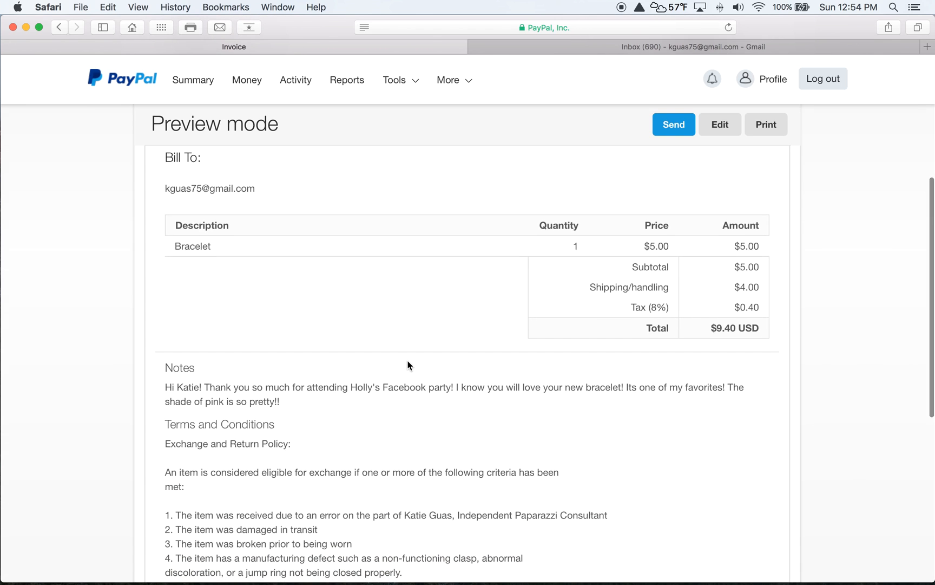
pyautogui.scroll(-1, 408, 365)
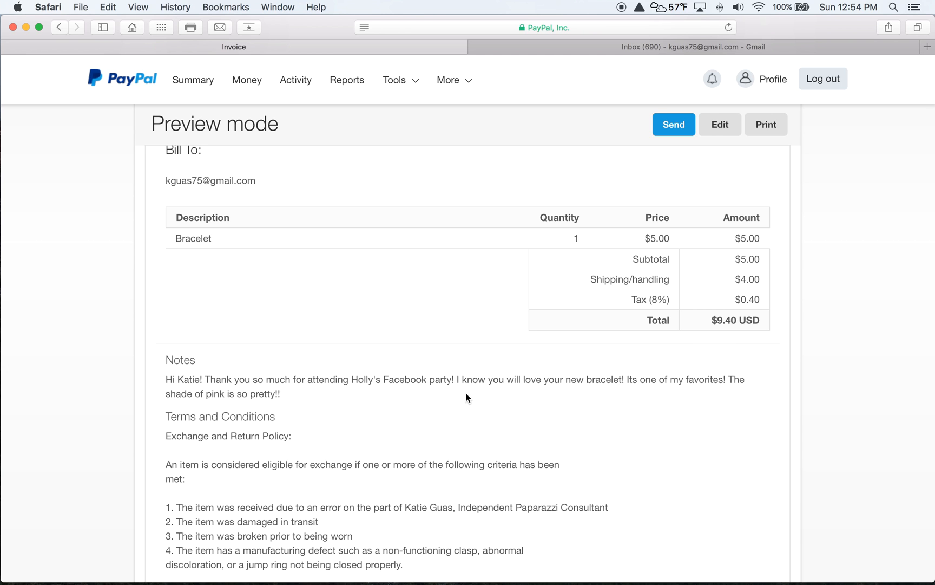
pyautogui.scroll(-2, 467, 396)
pyautogui.scroll(-6, 467, 398)
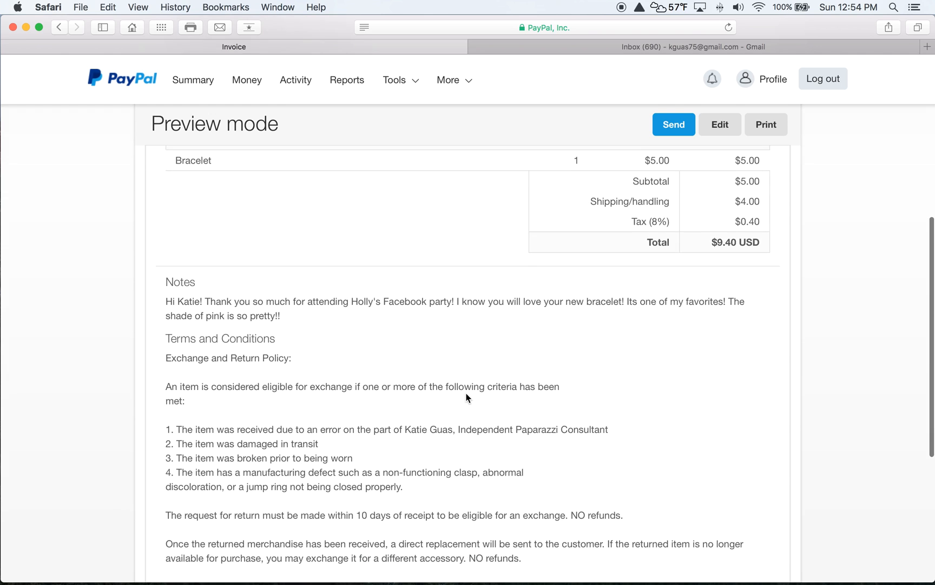
pyautogui.scroll(-3, 466, 398)
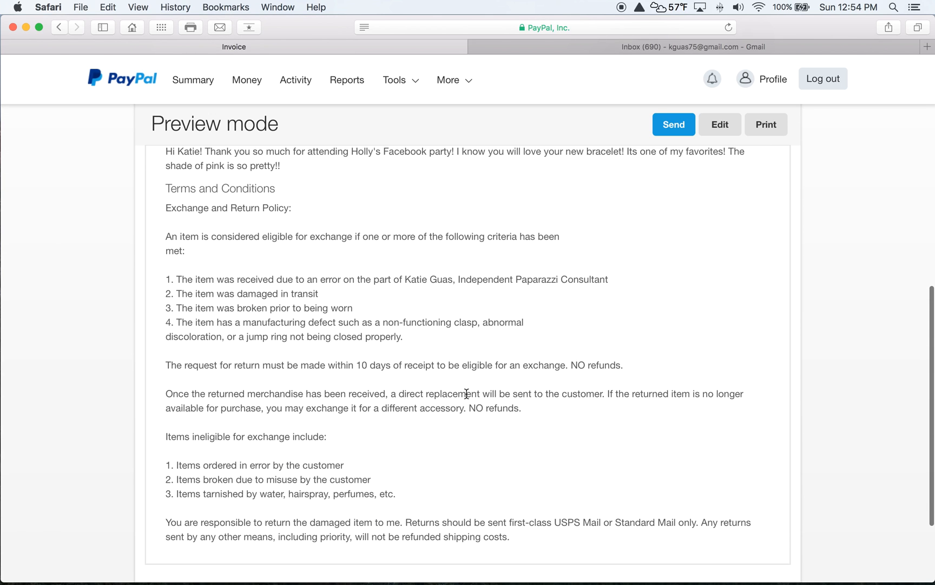
# Step: Send the previewed invoice and open its details from the list of invoices
pyautogui.scroll(20, 466, 394)
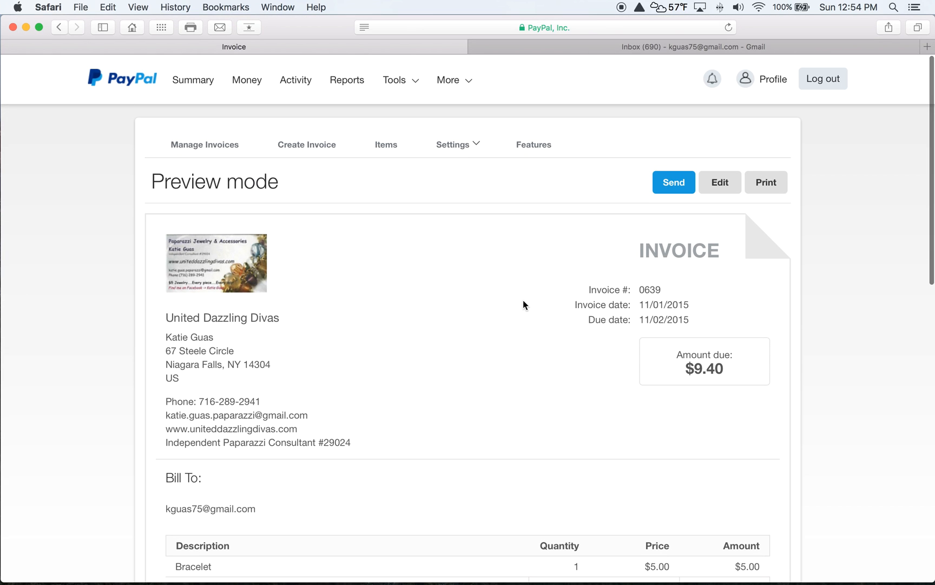
pyautogui.click(675, 184)
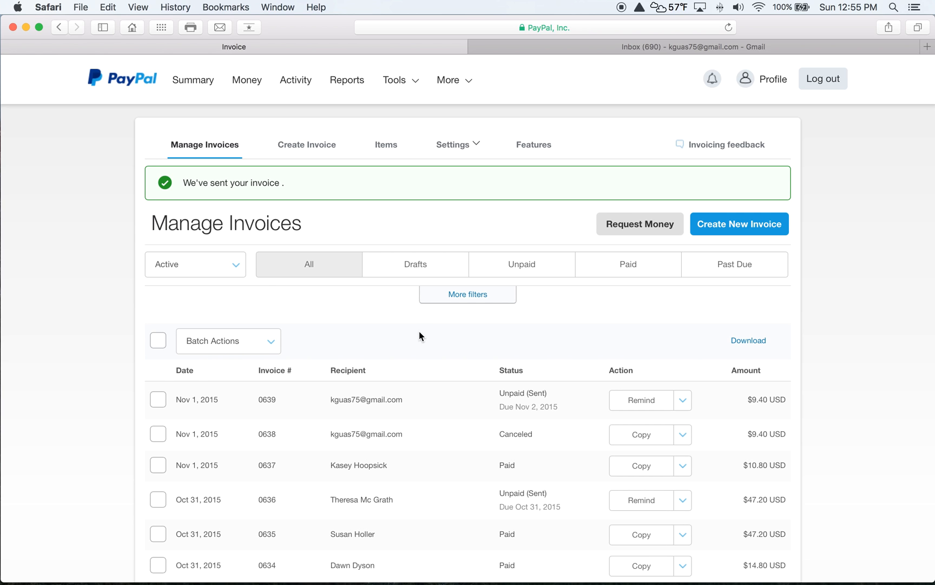
pyautogui.click(385, 406)
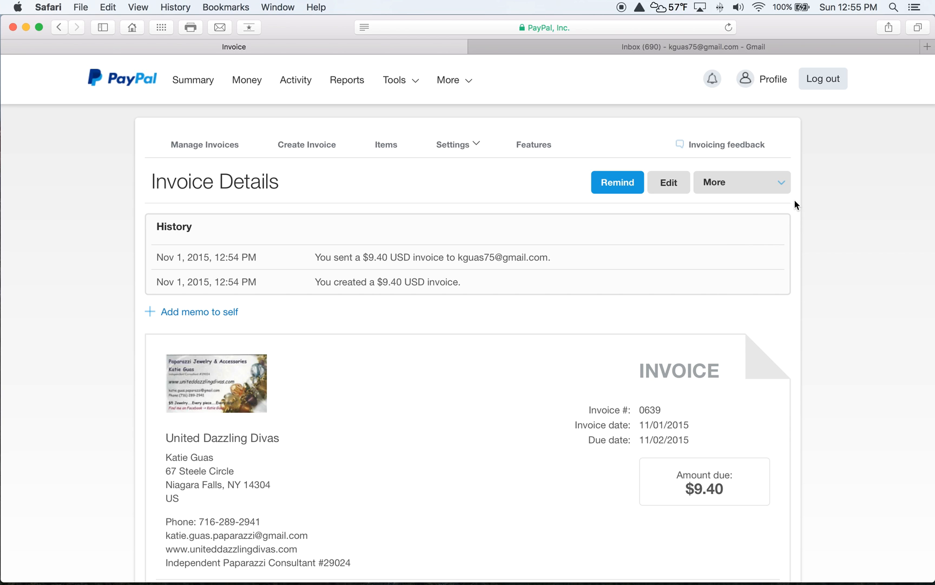
# Step: Copy the sent invoice's share link, then close the Share Invoice Link dialog
pyautogui.click(782, 185)
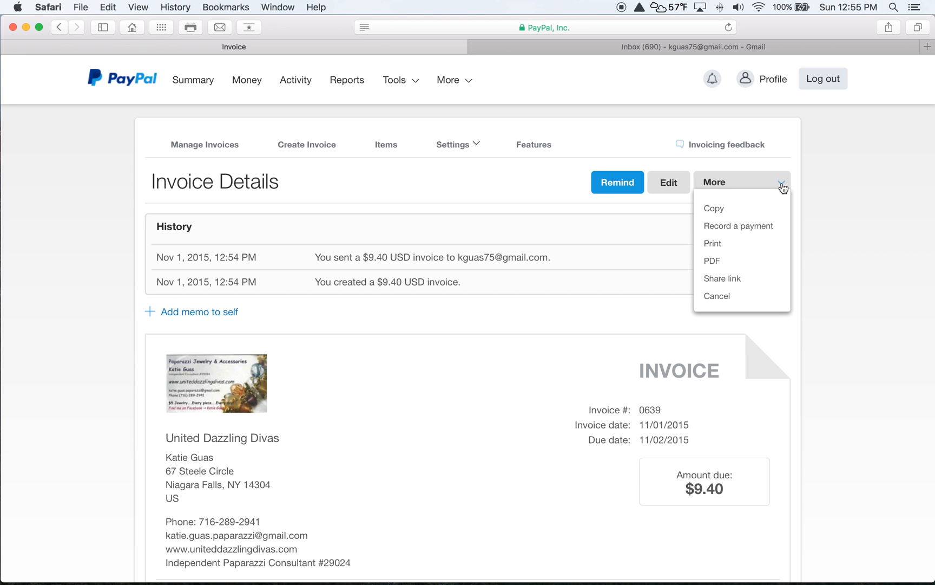
pyautogui.click(746, 278)
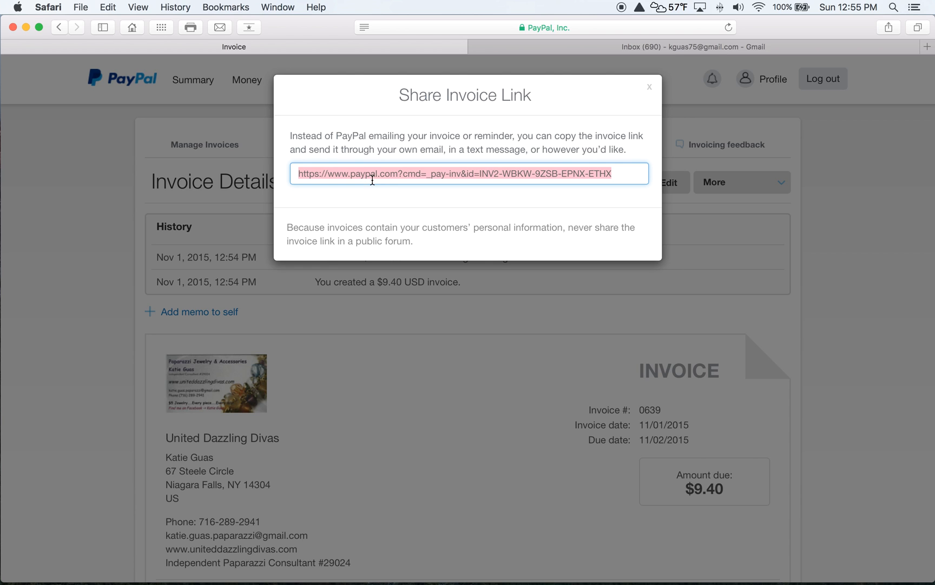
pyautogui.moveTo(611, 175); pyautogui.dragTo(296, 175)
pyautogui.rightClick(323, 175)
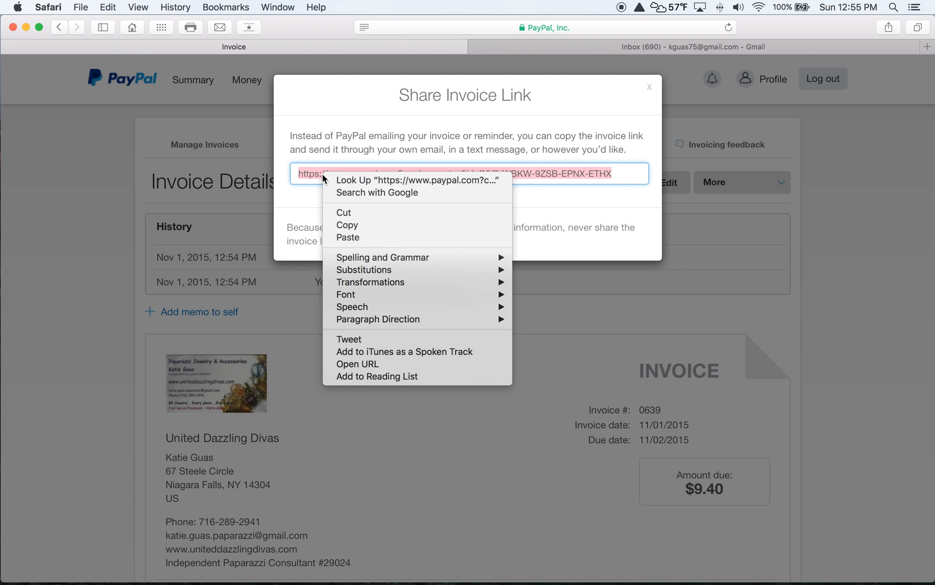
pyautogui.click(331, 225)
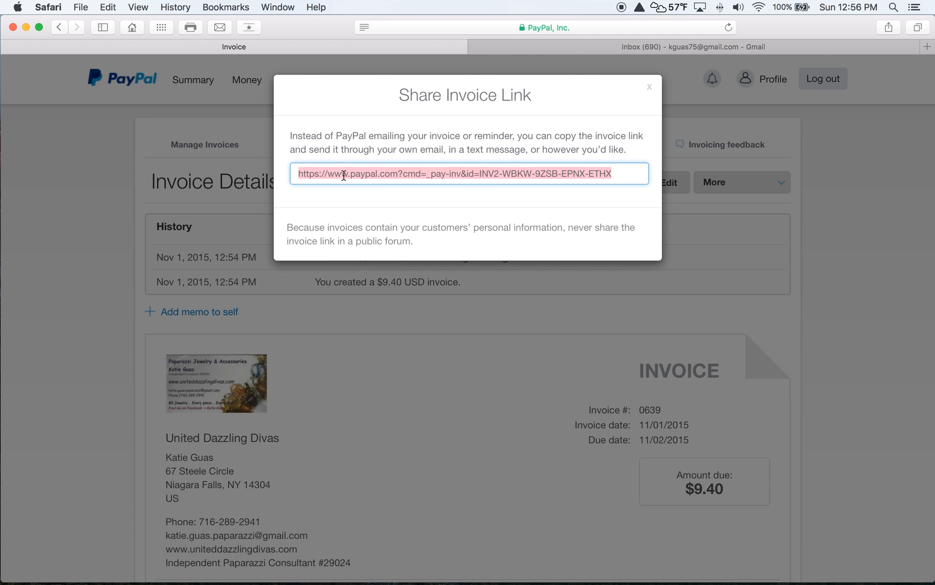
pyautogui.click(650, 88)
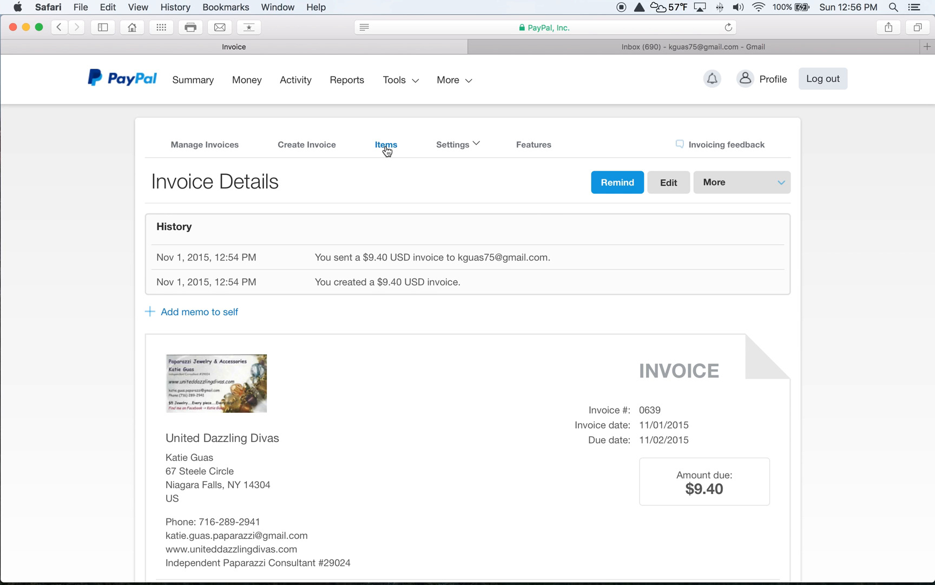
# Step: Go to the invoicing area and open its list of saved items
pyautogui.click(404, 83)
pyautogui.click(401, 140)
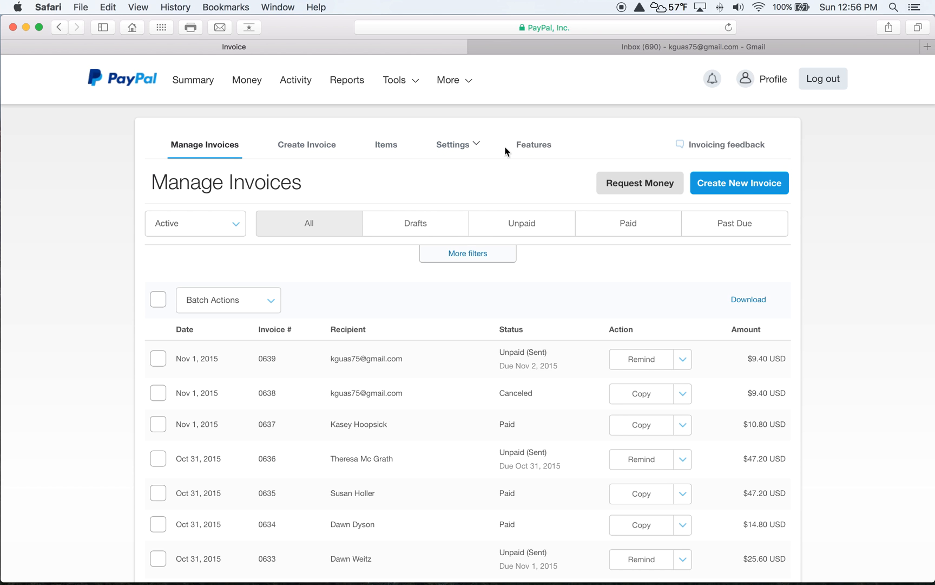
pyautogui.click(386, 146)
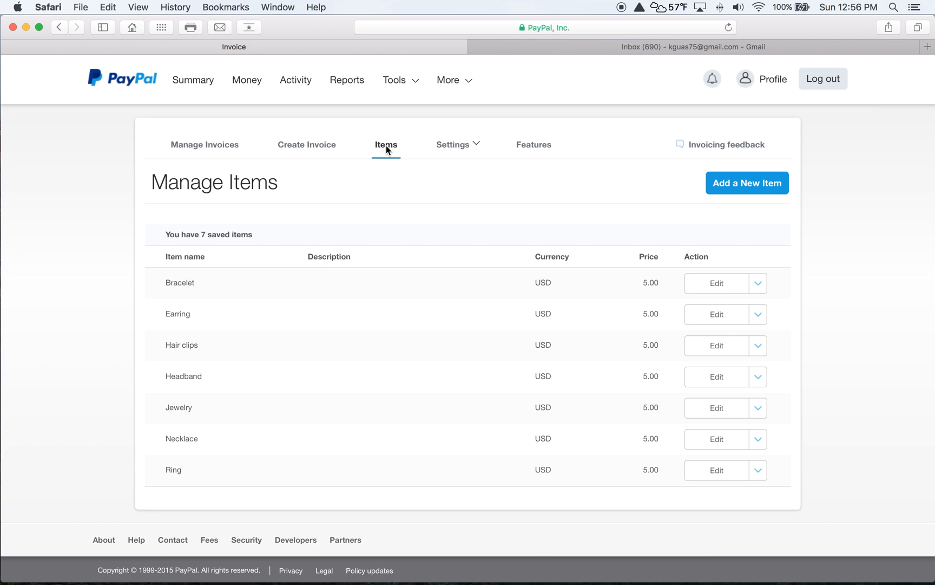
pyautogui.scroll(-1, 448, 225)
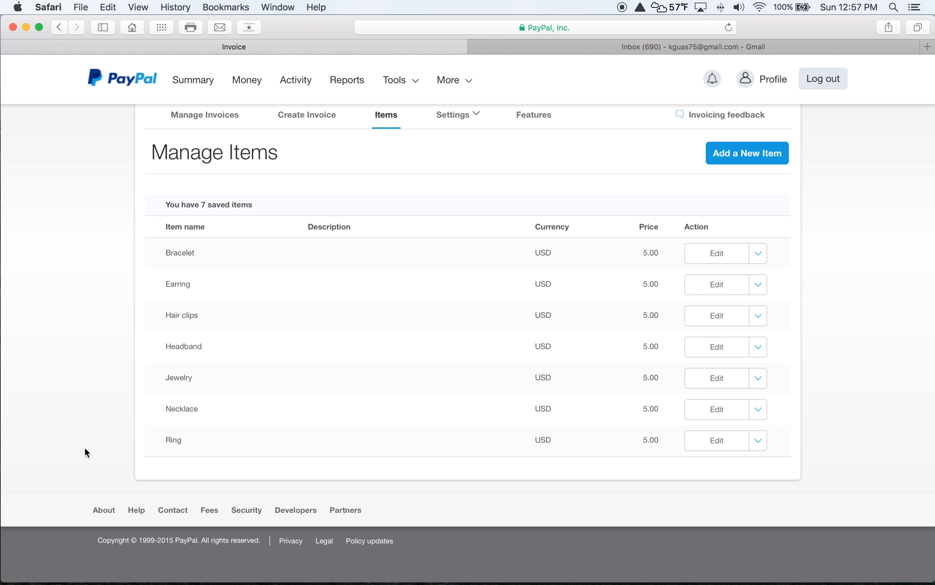
# Step: Add and save a new item named Starlet Shimmer with a price of 1.00 USD and the 8% tax
pyautogui.click(735, 160)
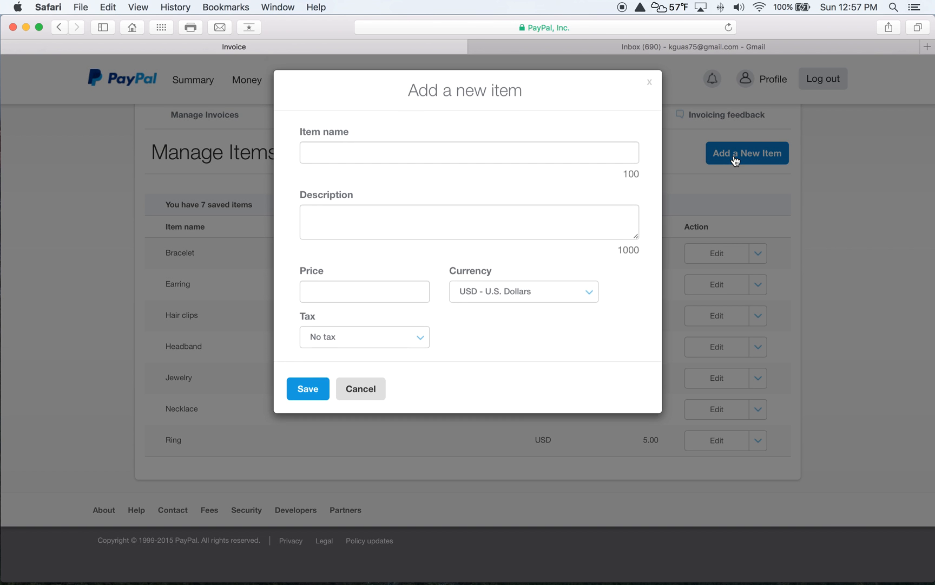
pyautogui.click(323, 156)
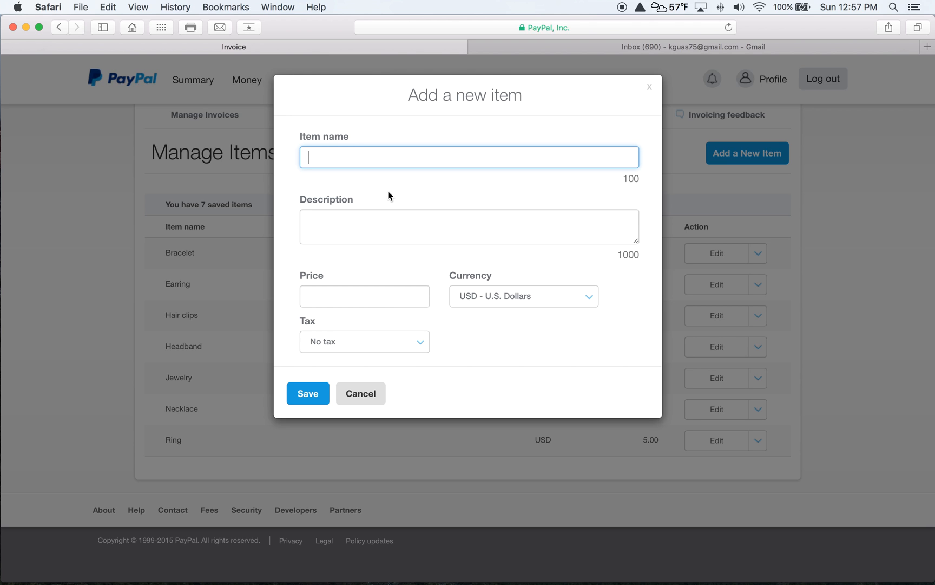
pyautogui.write('Starlet Shimmer')
pyautogui.click(396, 296)
pyautogui.write('1.00')
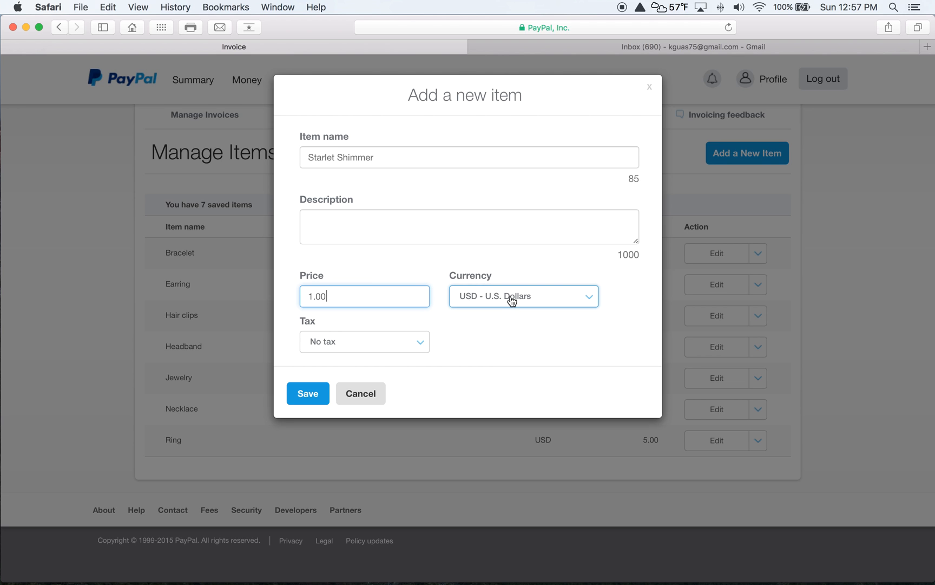
pyautogui.click(422, 347)
pyautogui.click(389, 346)
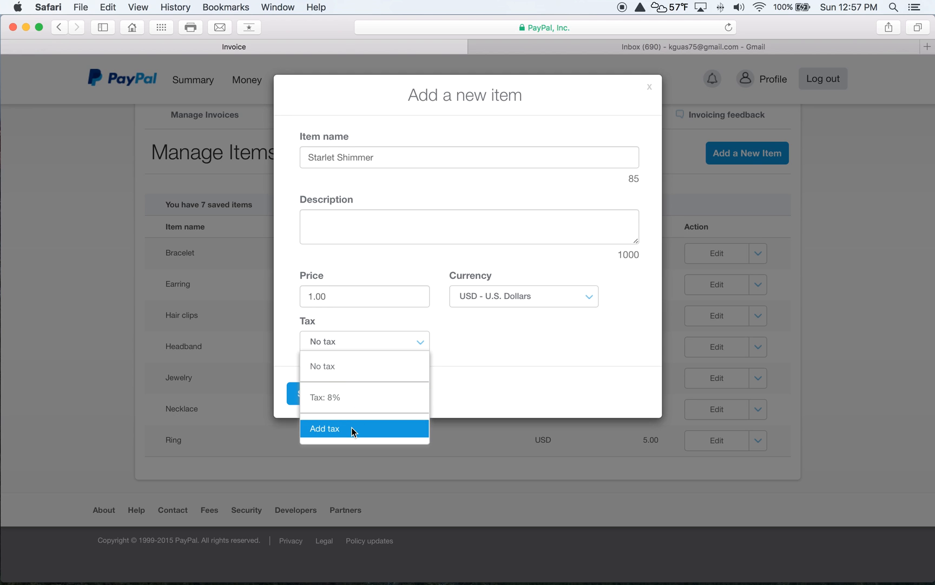
pyautogui.click(338, 397)
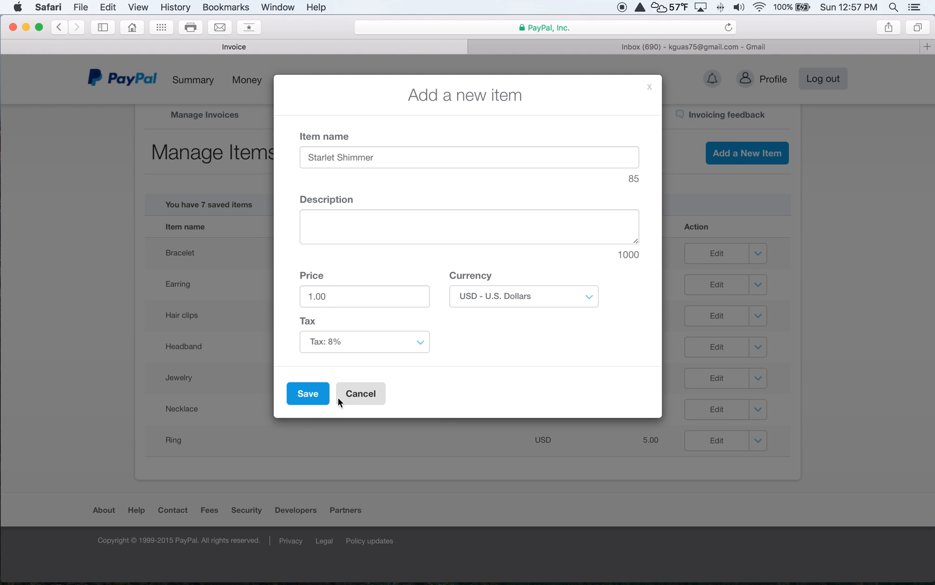
pyautogui.click(308, 394)
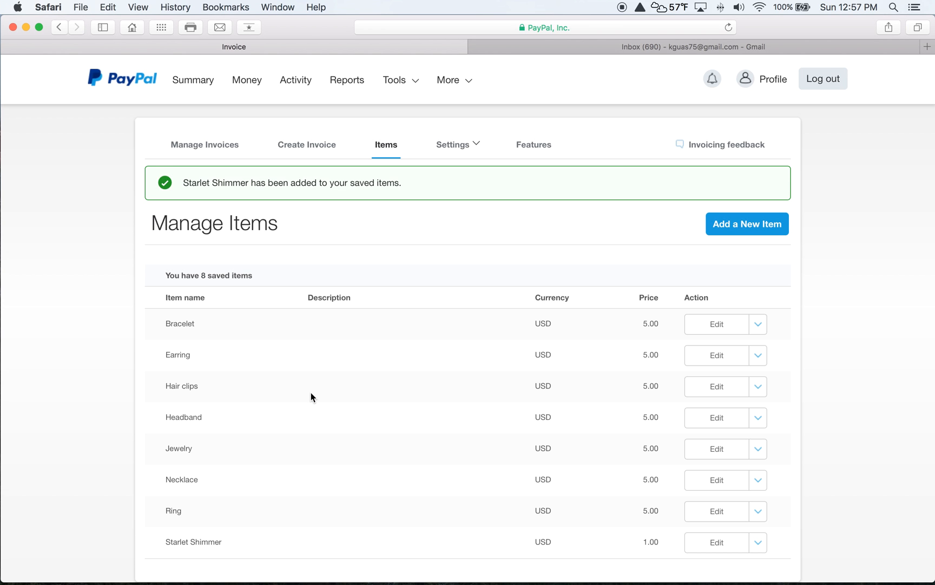
pyautogui.scroll(-2, 310, 392)
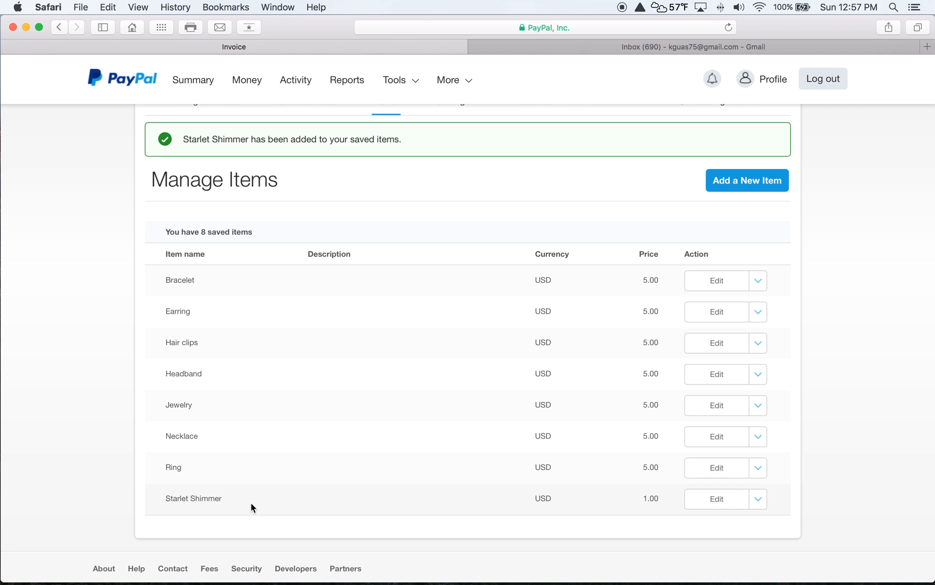
pyautogui.click(698, 508)
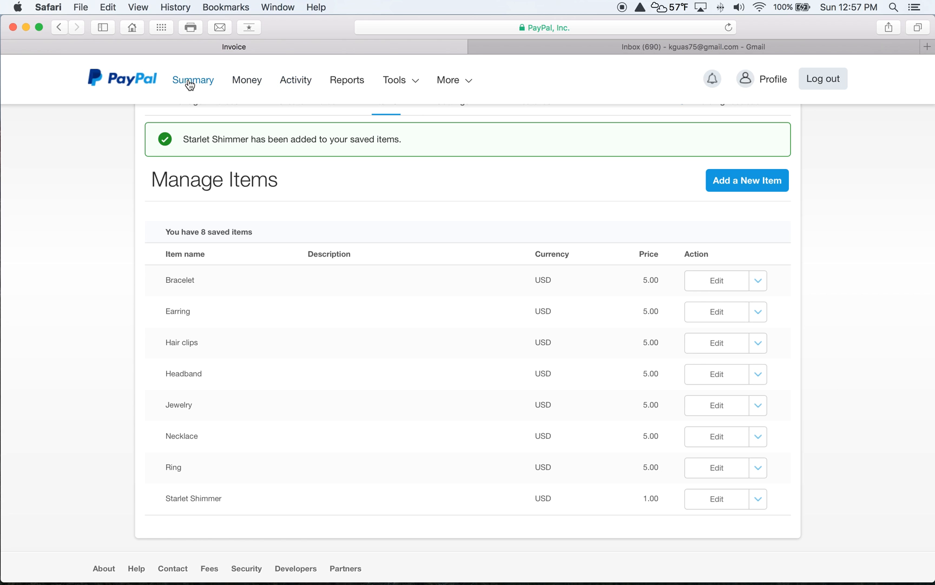
# Step: Return to the invoice list and start a payment reminder for the newly sent unpaid invoice
pyautogui.scroll(2, 341, 131)
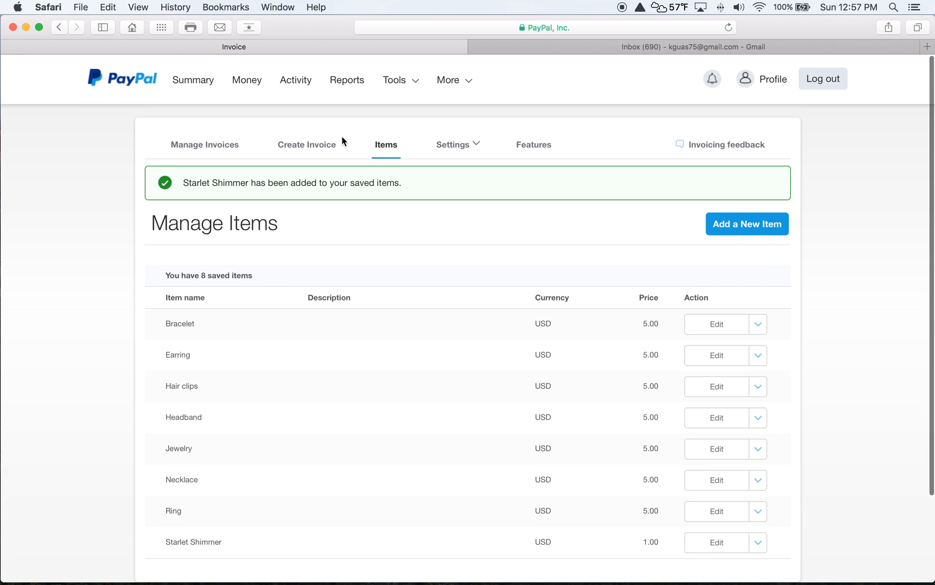
pyautogui.moveTo(397, 81)
pyautogui.click(399, 139)
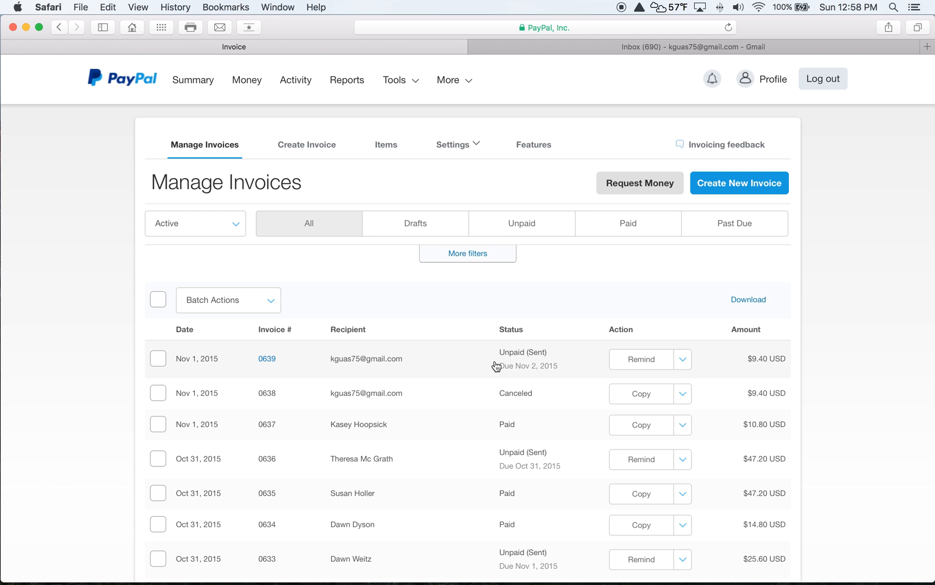
pyautogui.click(627, 361)
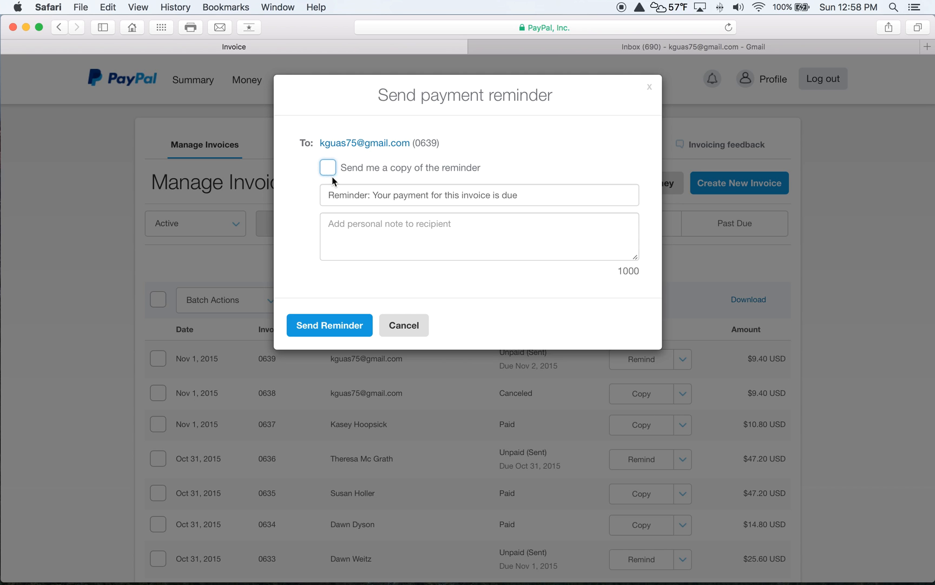
# Step: Write a note greeting the customer by name, "Please be sure to pay your invoice by today! Thanks again!", and send the reminder
pyautogui.click(331, 225)
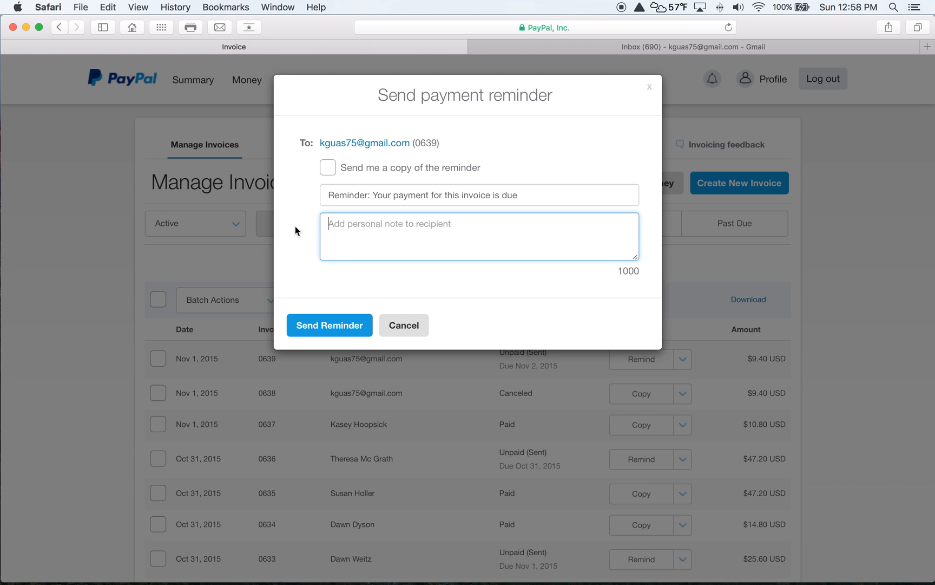
pyautogui.write('Katie!')
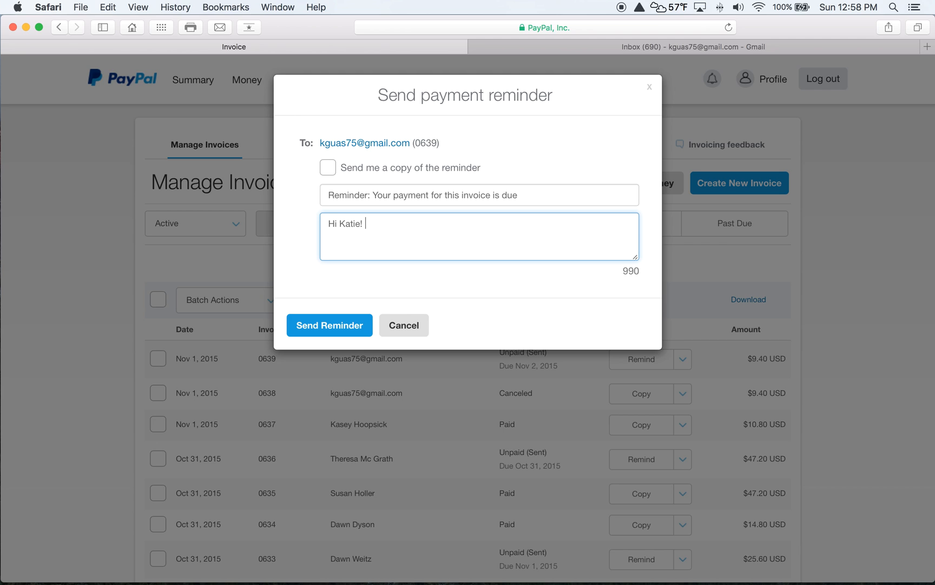
pyautogui.write(' Please be sure to pay your')
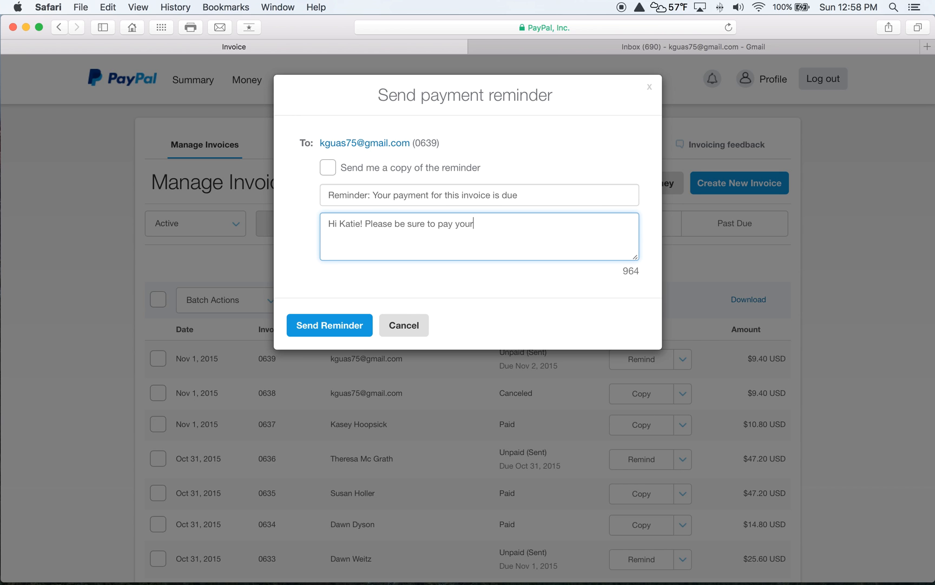
pyautogui.write(' invoice')
pyautogui.press('BackSpace')
pyautogui.press('BackSpace')
pyautogui.press('BackSpace')
pyautogui.press('BackSpace')
pyautogui.write('oice by today! Thank ')
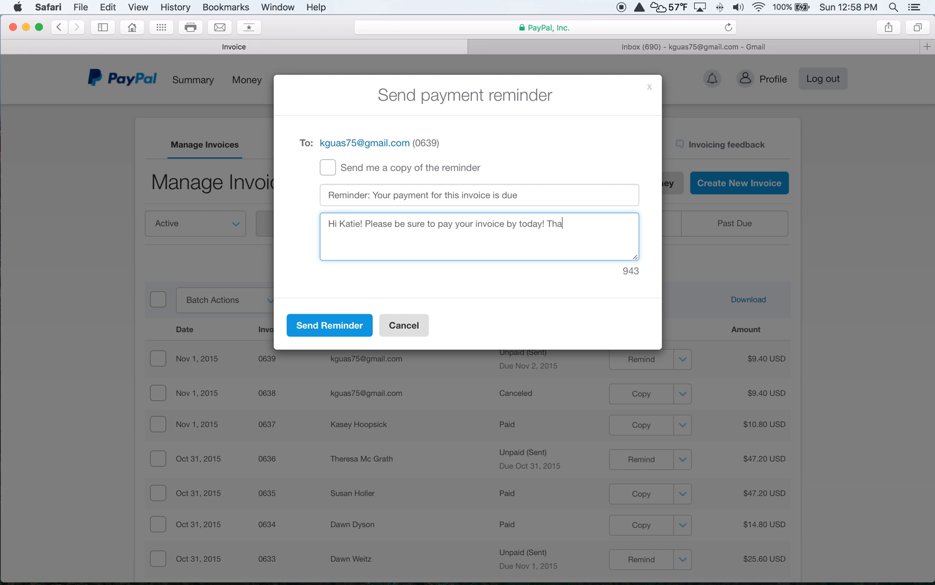
pyautogui.write('s again!')
pyautogui.click(332, 326)
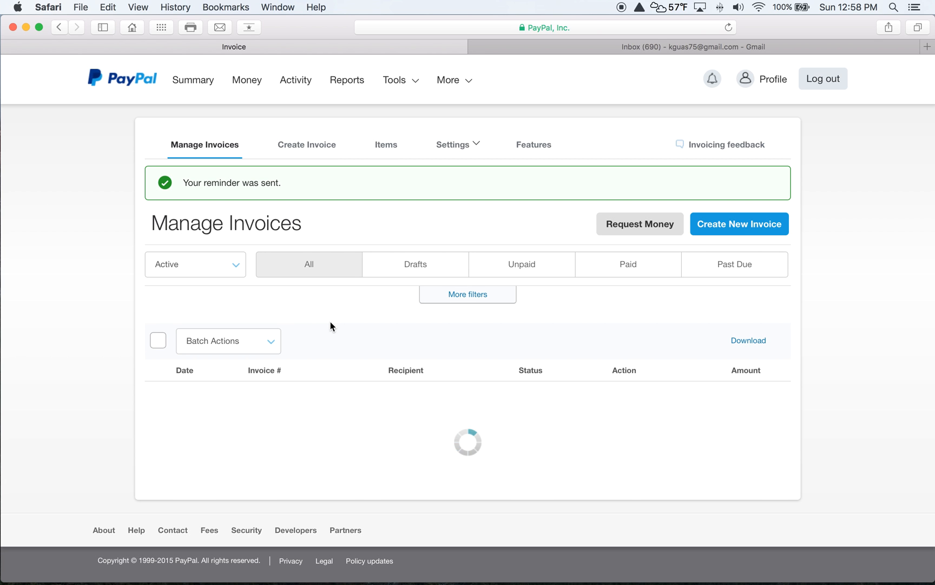
# Step: Leave the invoice list and return to the PayPal home page
pyautogui.scroll(-1, 330, 322)
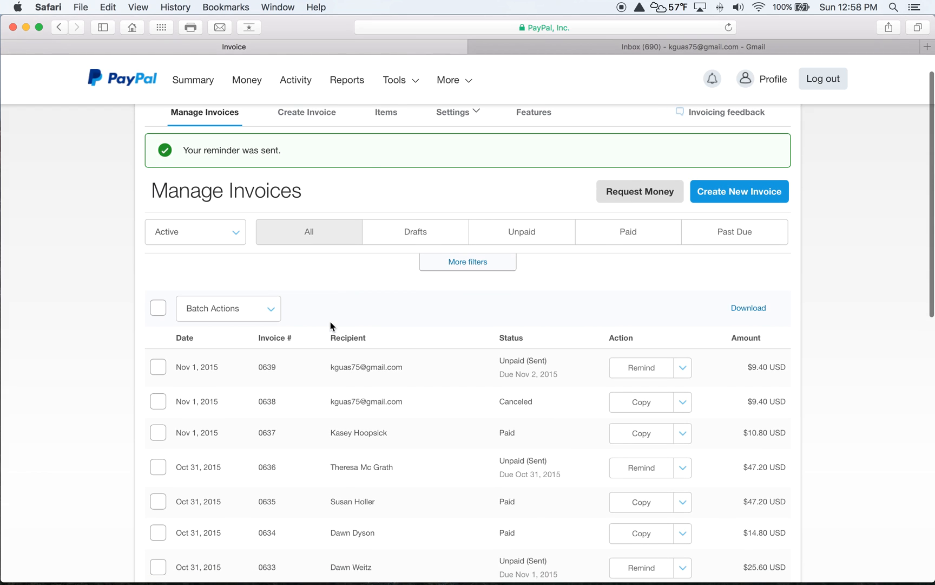
pyautogui.click(122, 86)
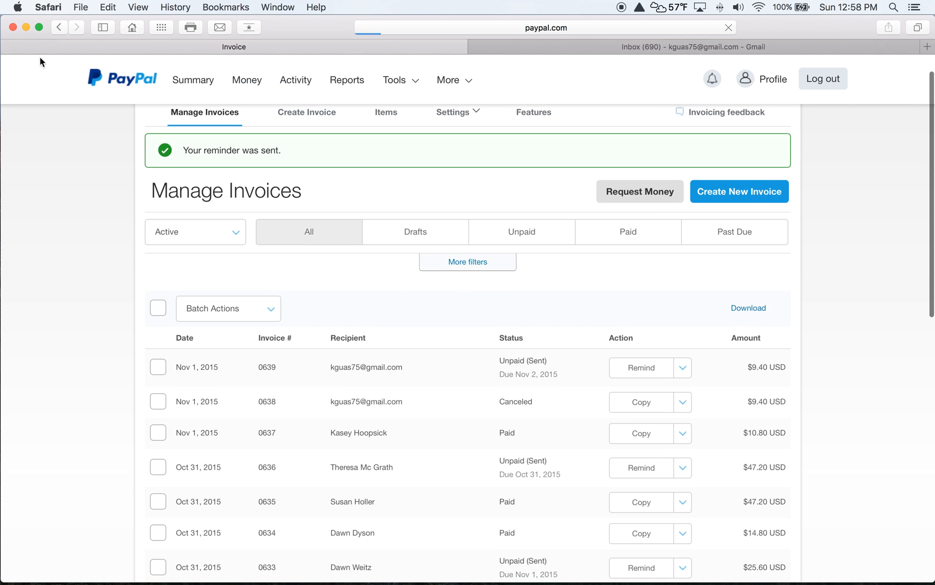